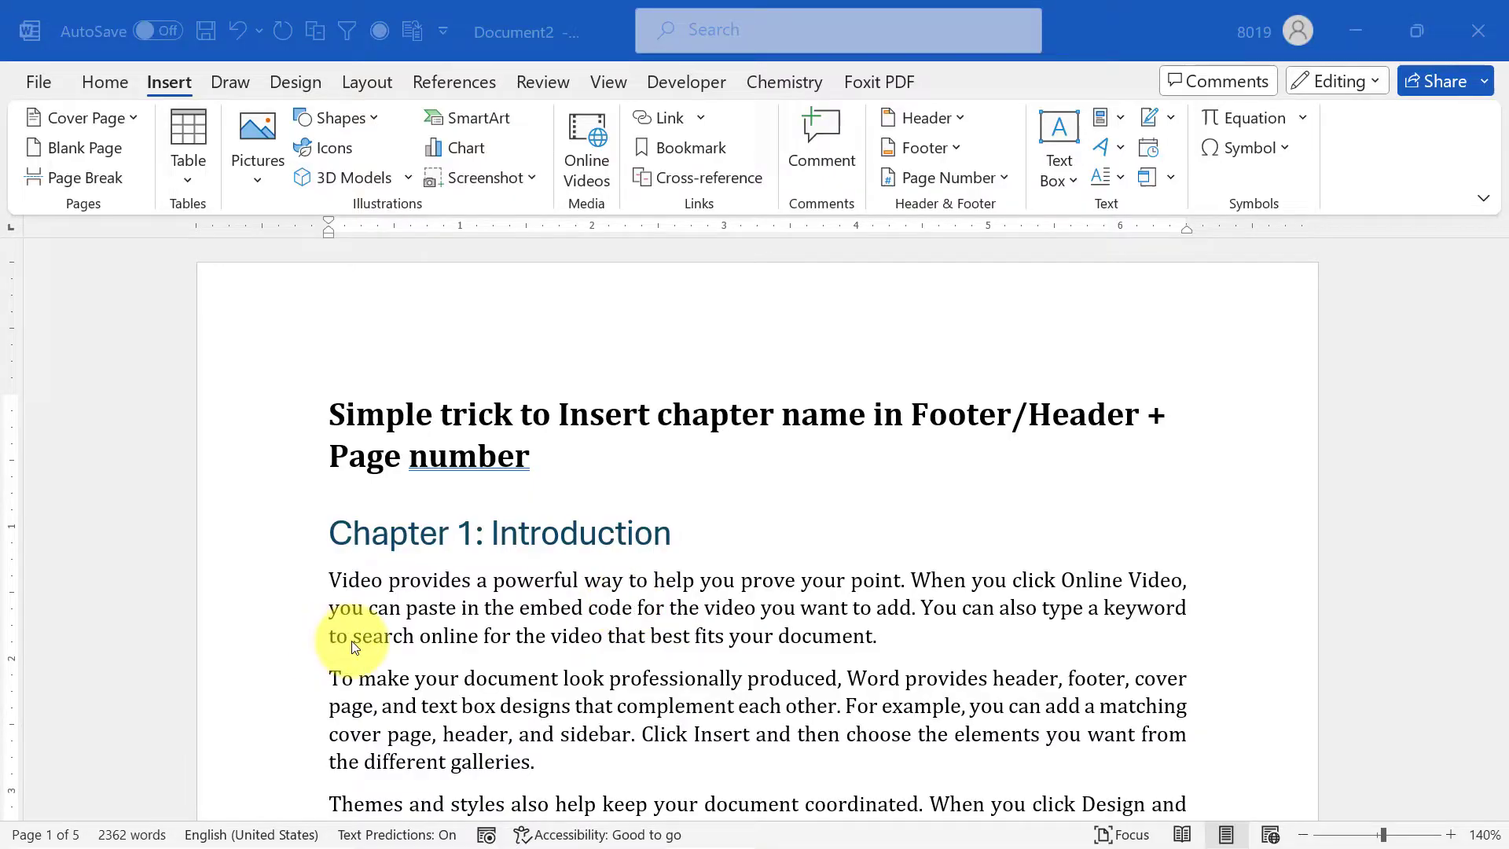
Review the Chapter 1: Introduction heading and the chapter name in page 1's footer
scroll(609, 518, down, 7)
scroll(608, 520, up, 5)
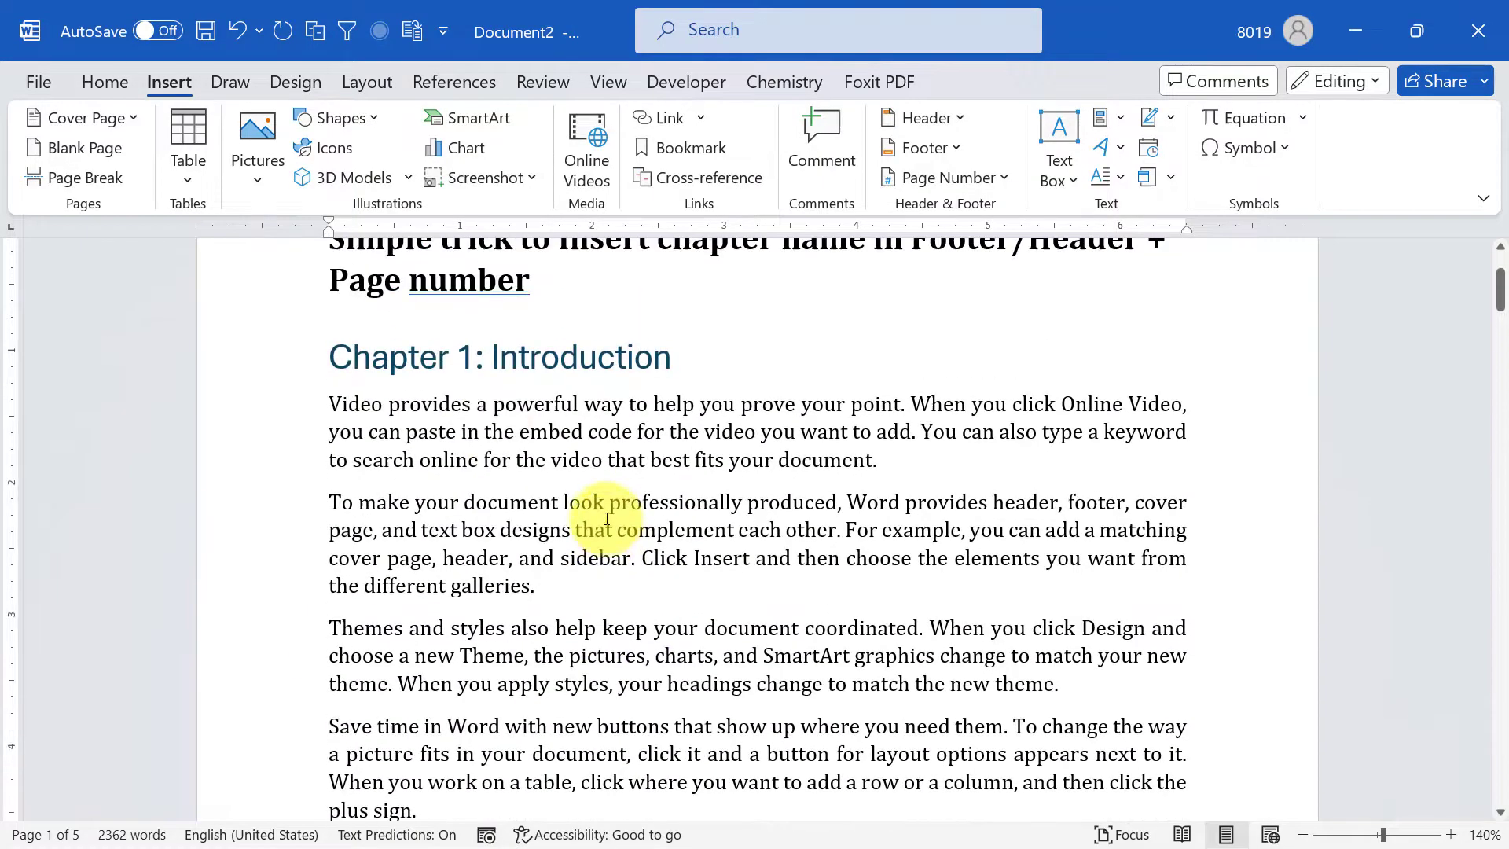
click(540, 371)
scroll(472, 361, down, 8)
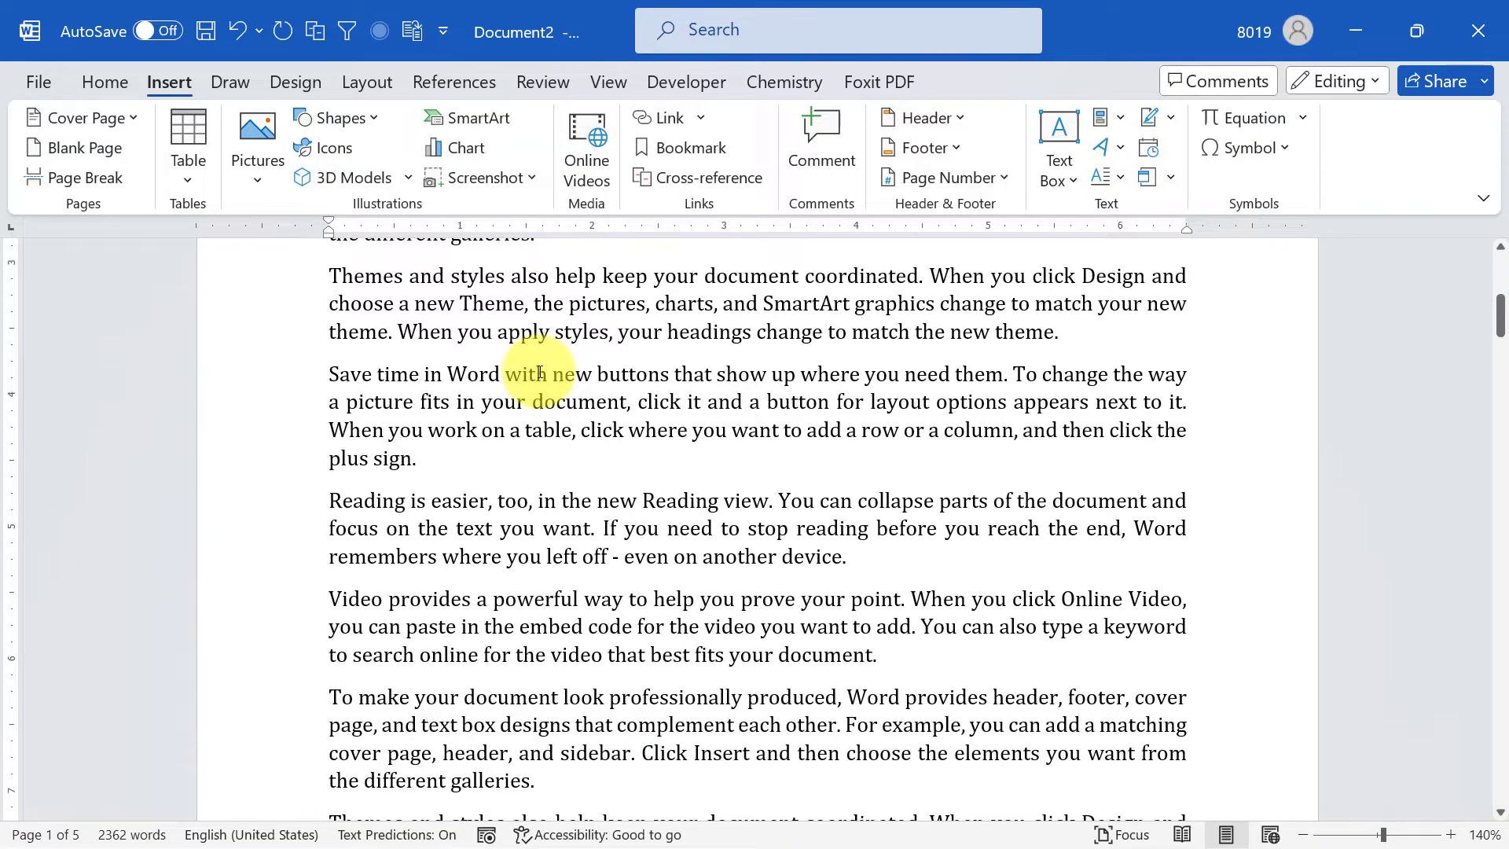
scroll(405, 363, up, 6)
click(460, 583)
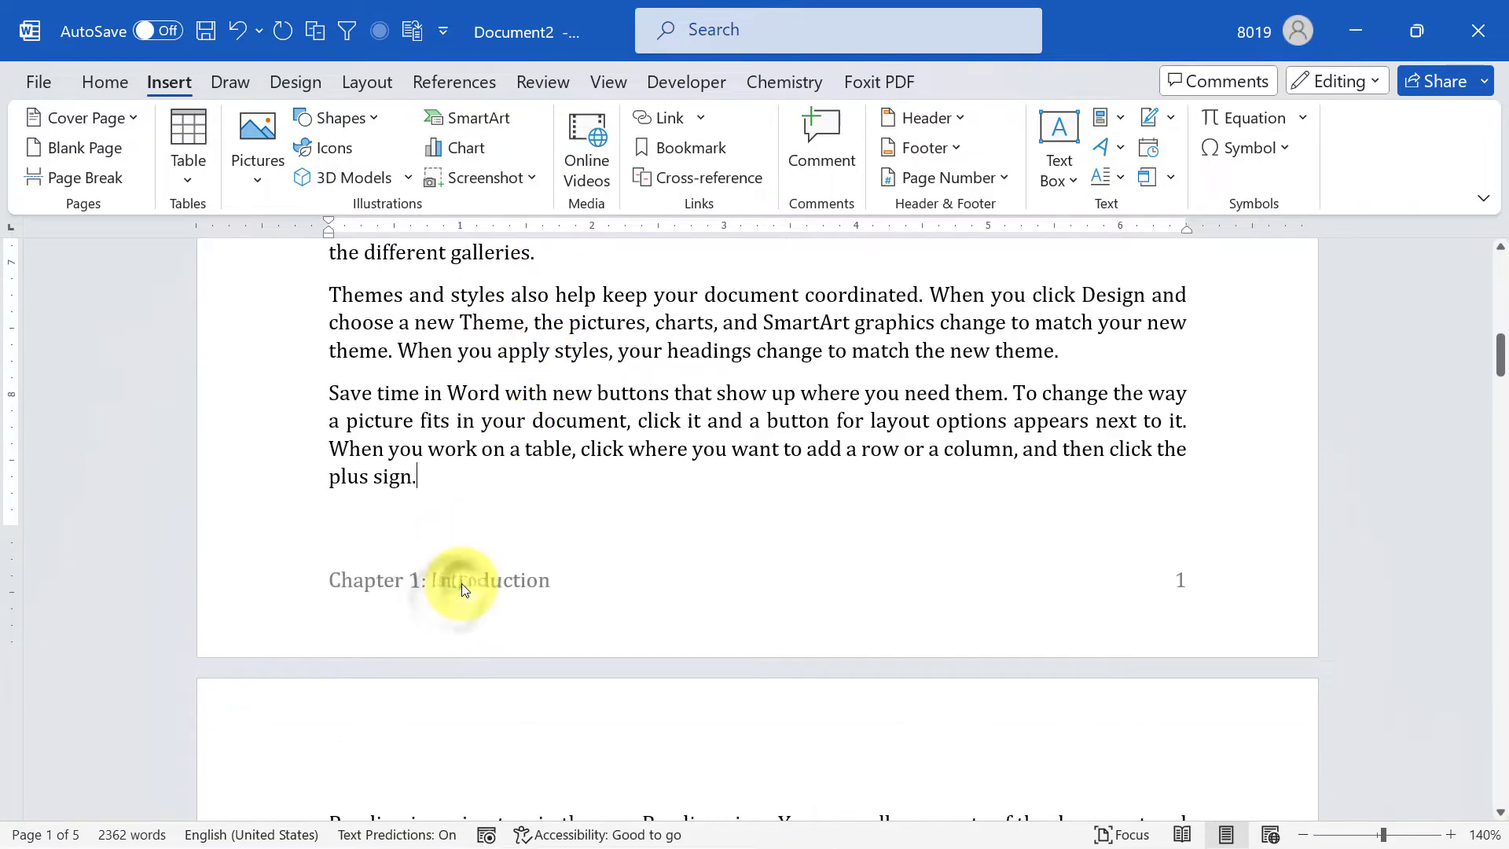
scroll(462, 583, down, 12)
scroll(463, 583, up, 5)
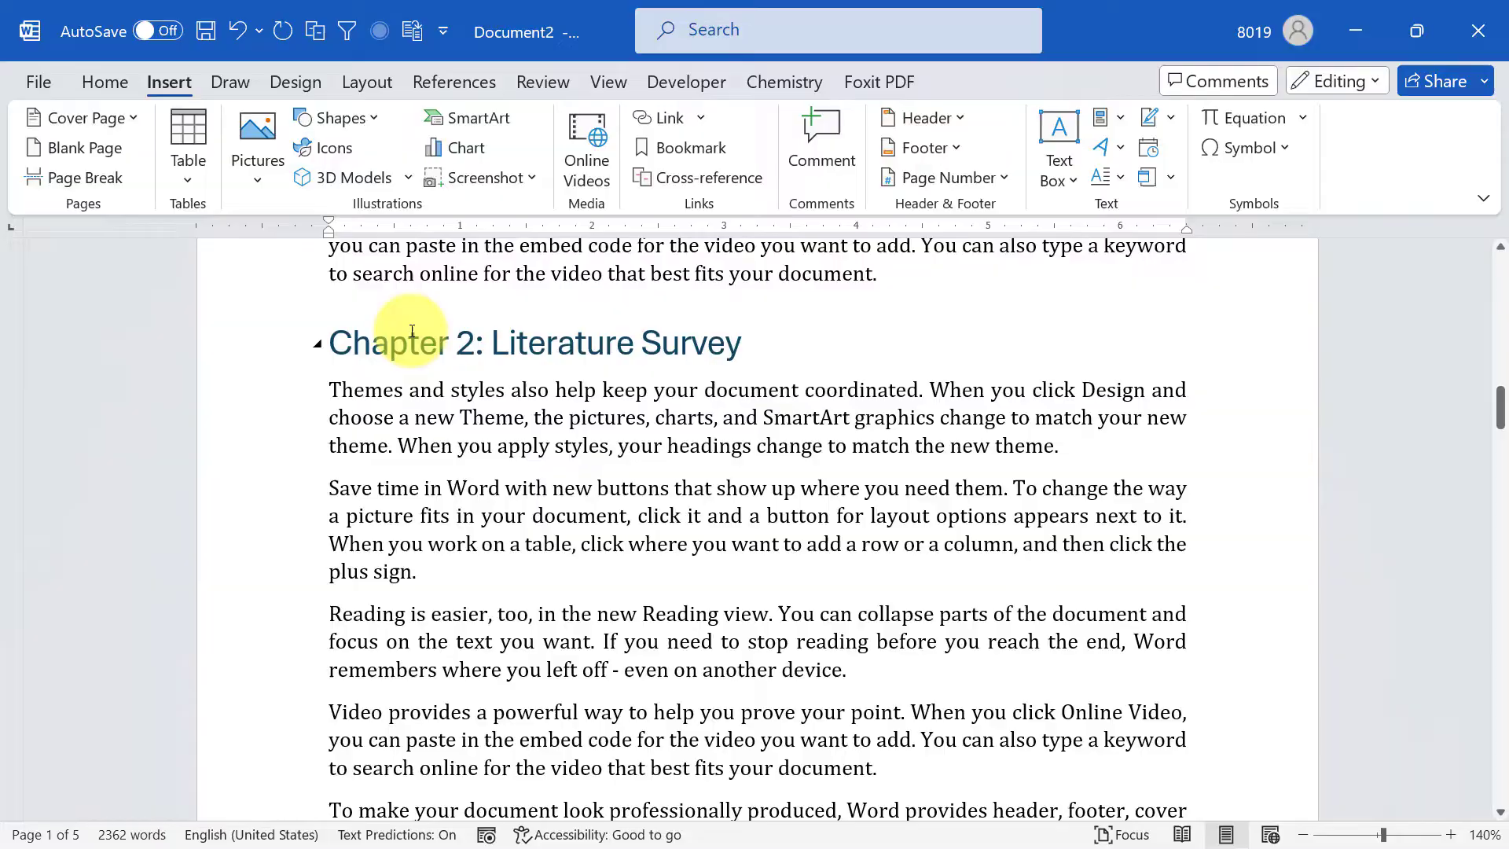
scroll(427, 381, down, 7)
scroll(454, 474, down, 4)
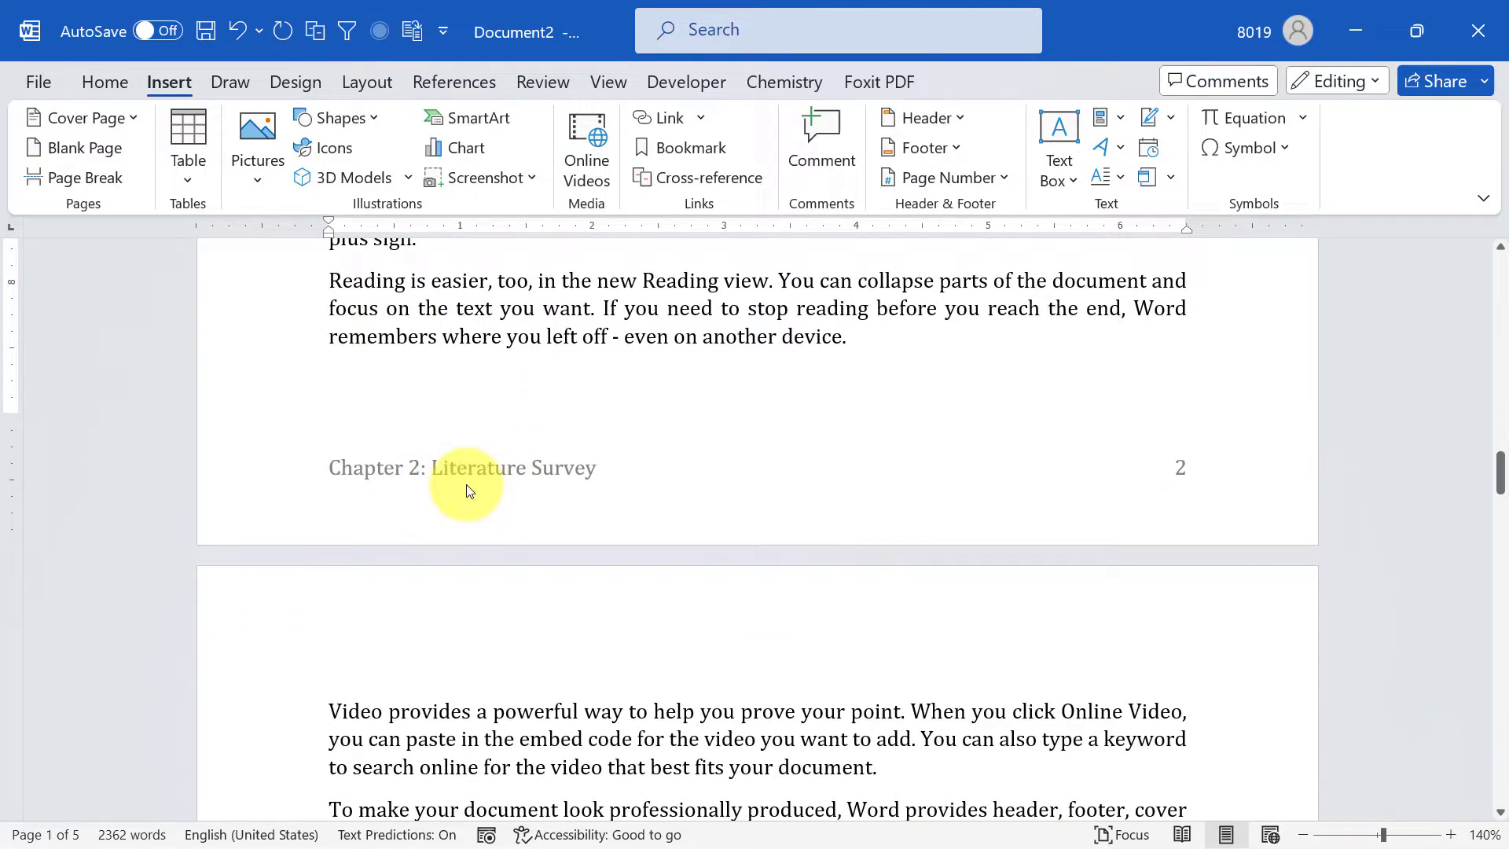
scroll(466, 486, up, 3)
scroll(468, 485, up, 7)
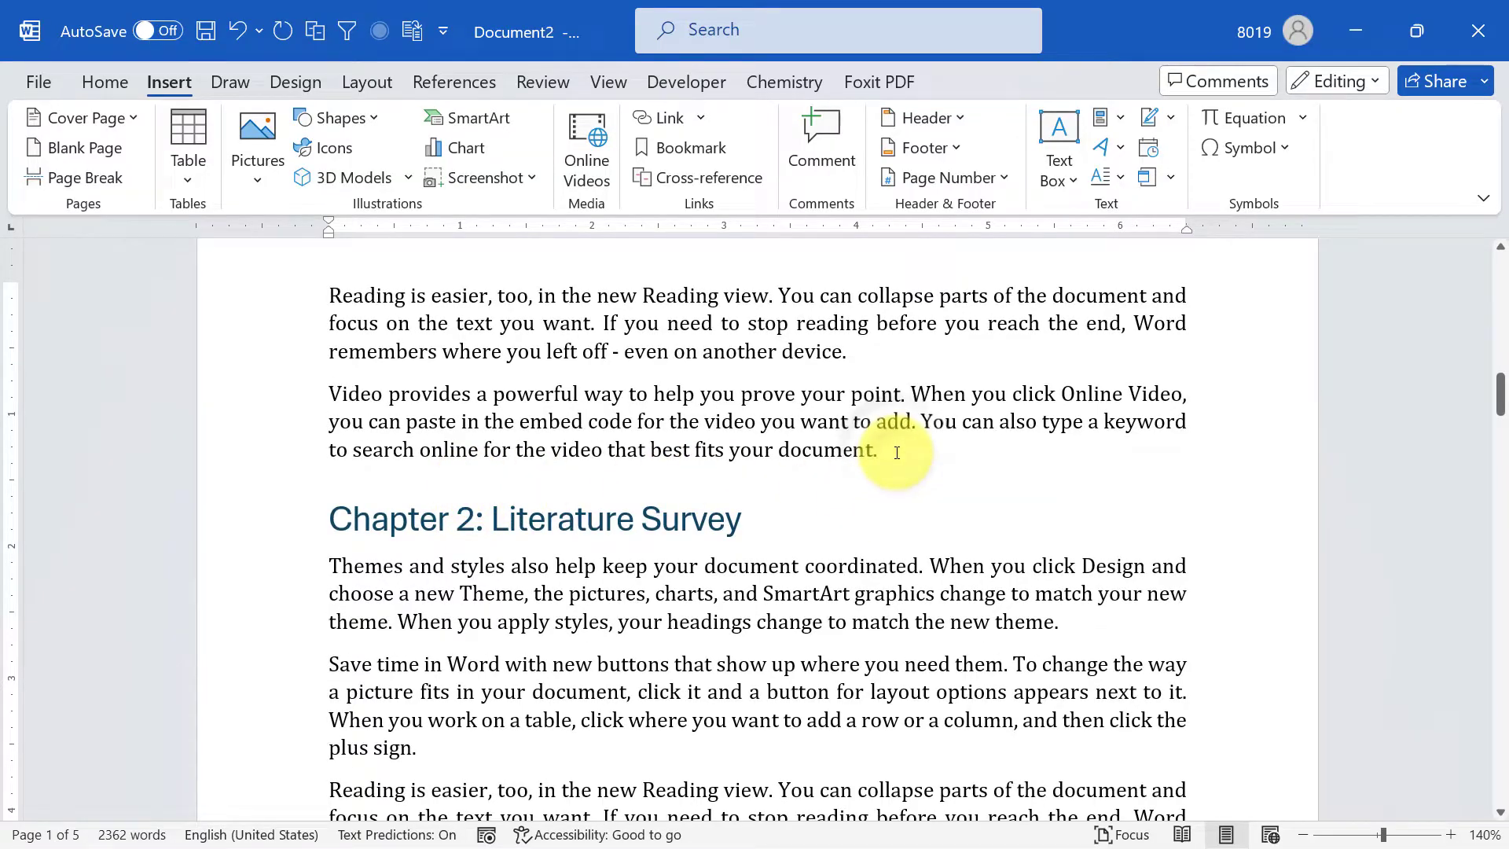
scroll(897, 452, down, 15)
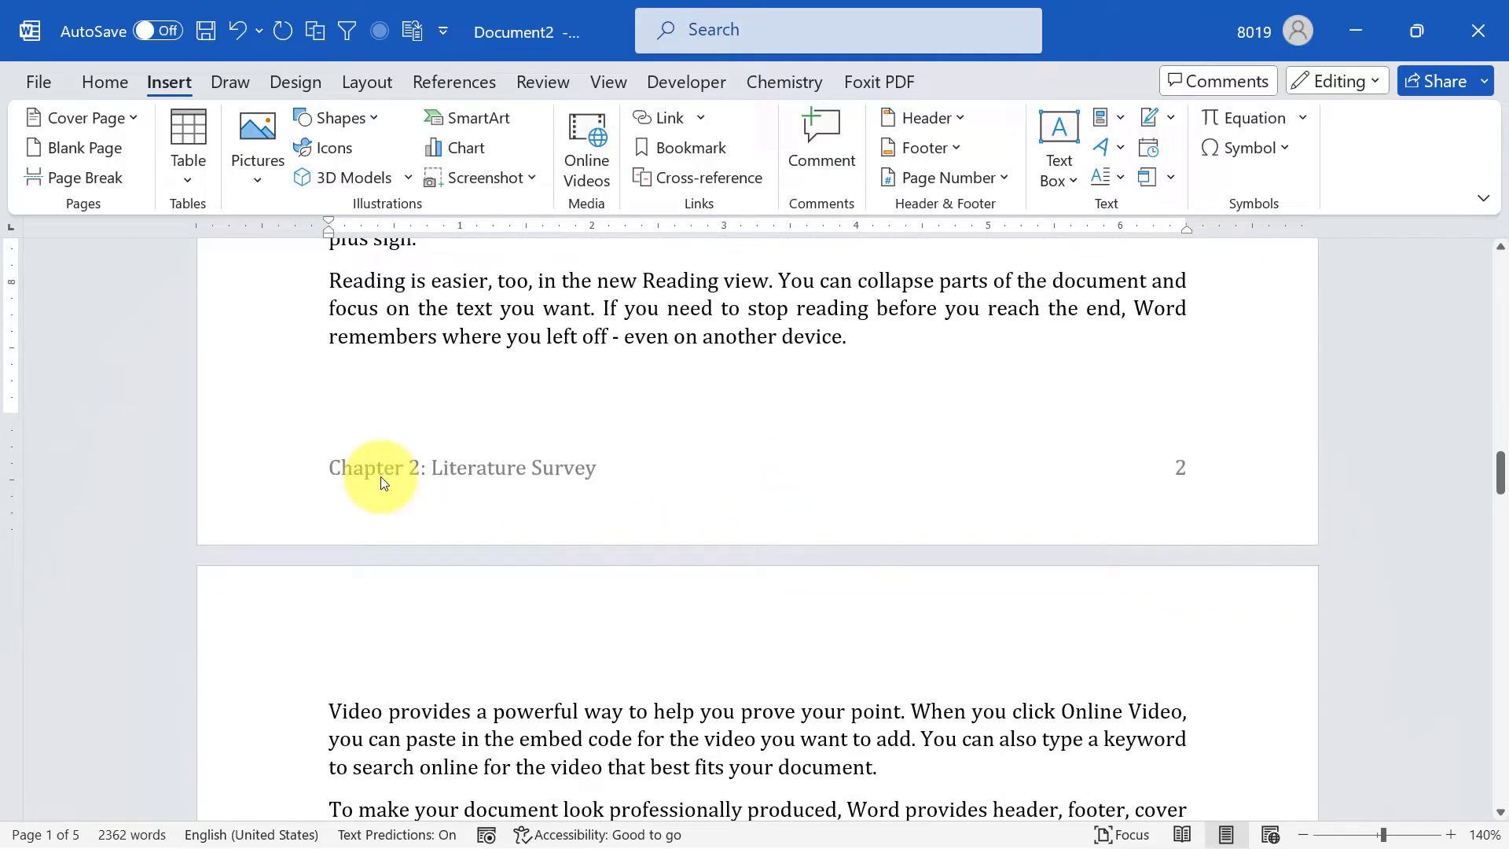
scroll(470, 489, up, 8)
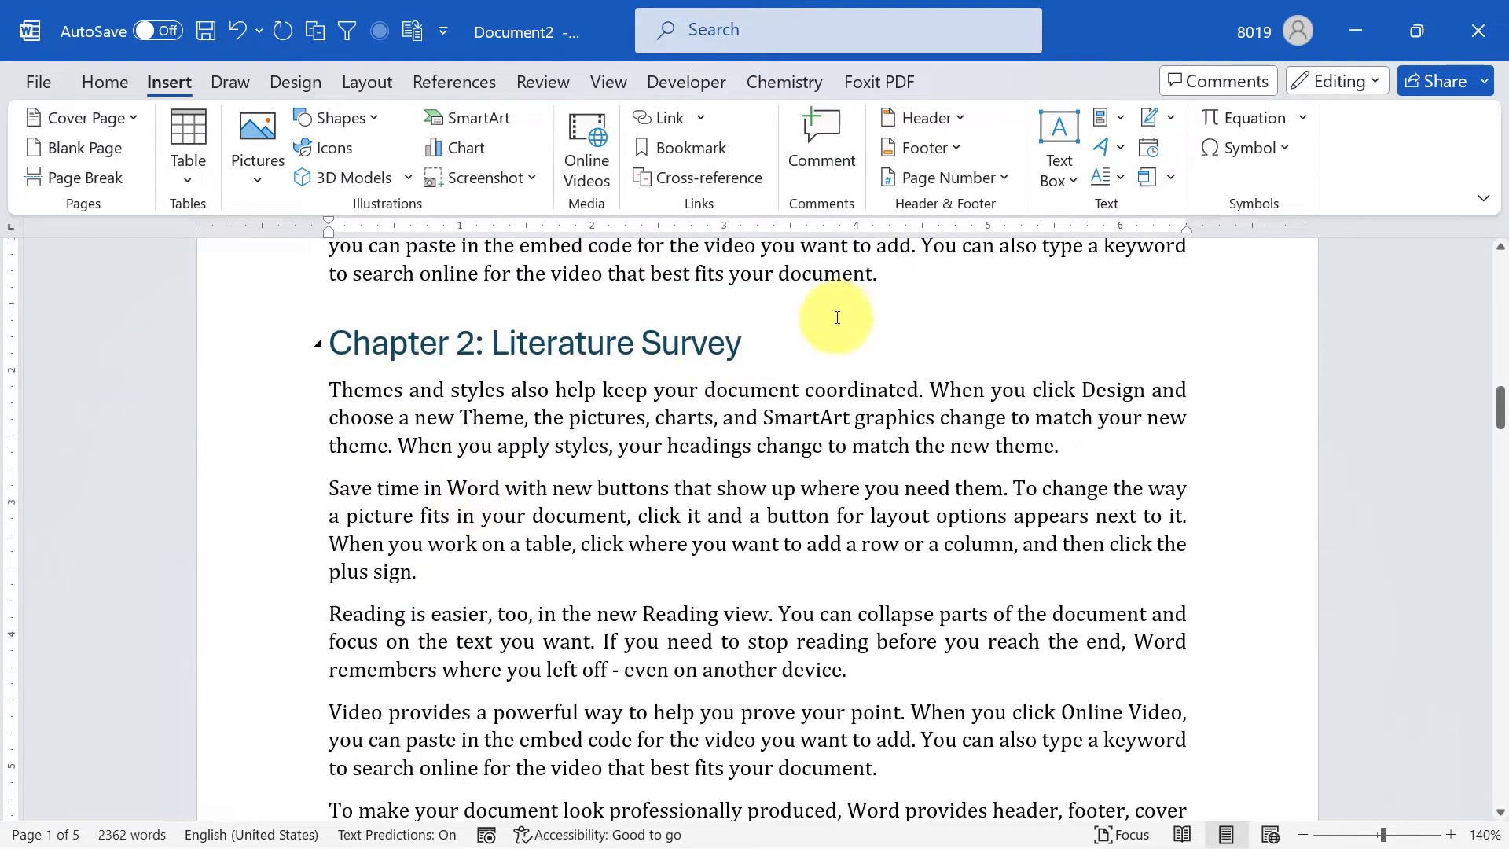
Generate ten =rand(10) filler paragraphs above Chapter 2 and paste text after the Reading paragraph
key(Return)
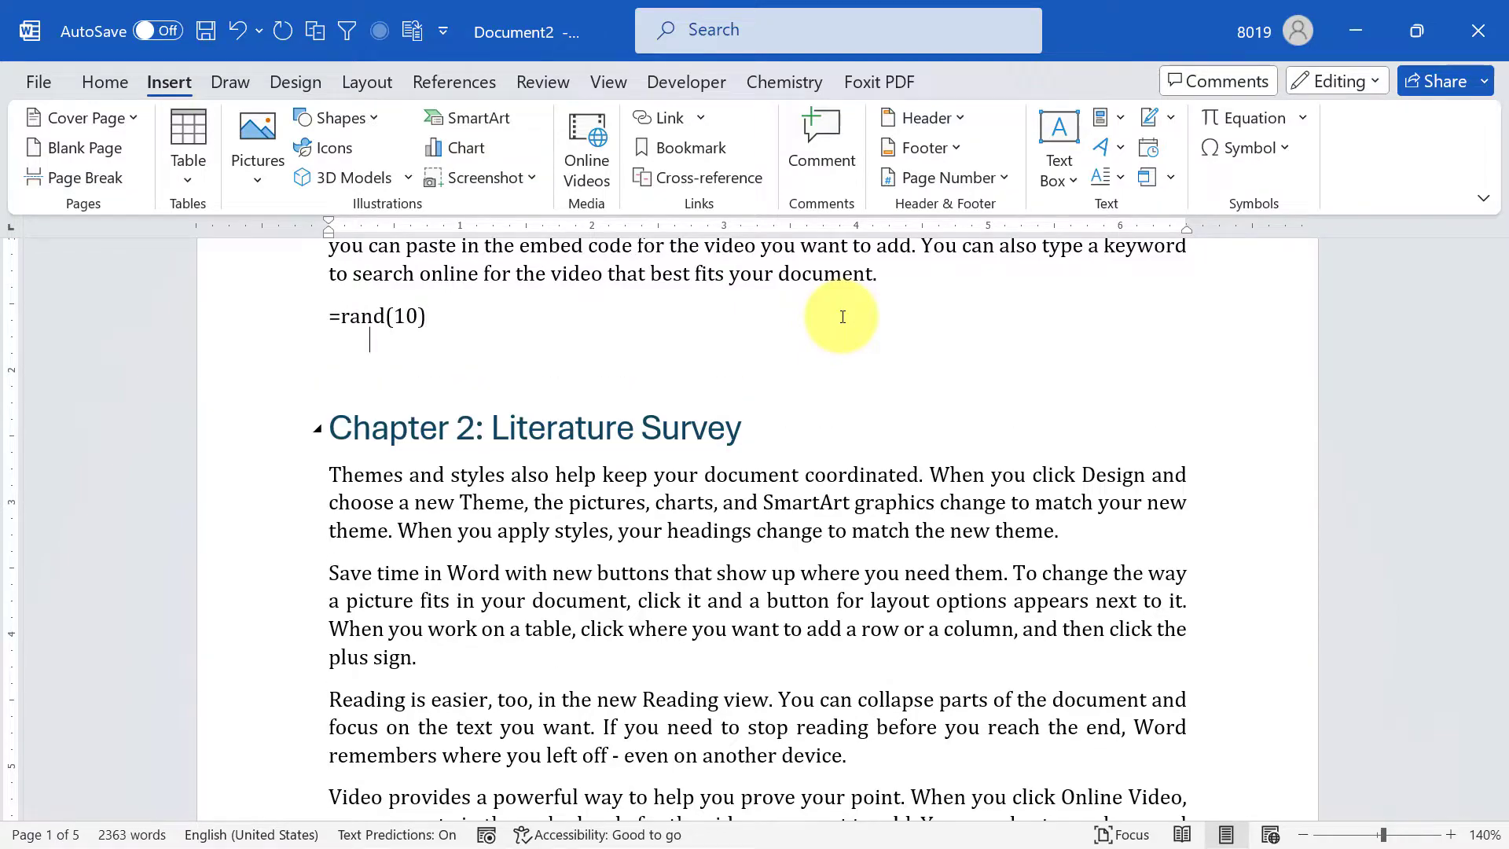
key(Return)
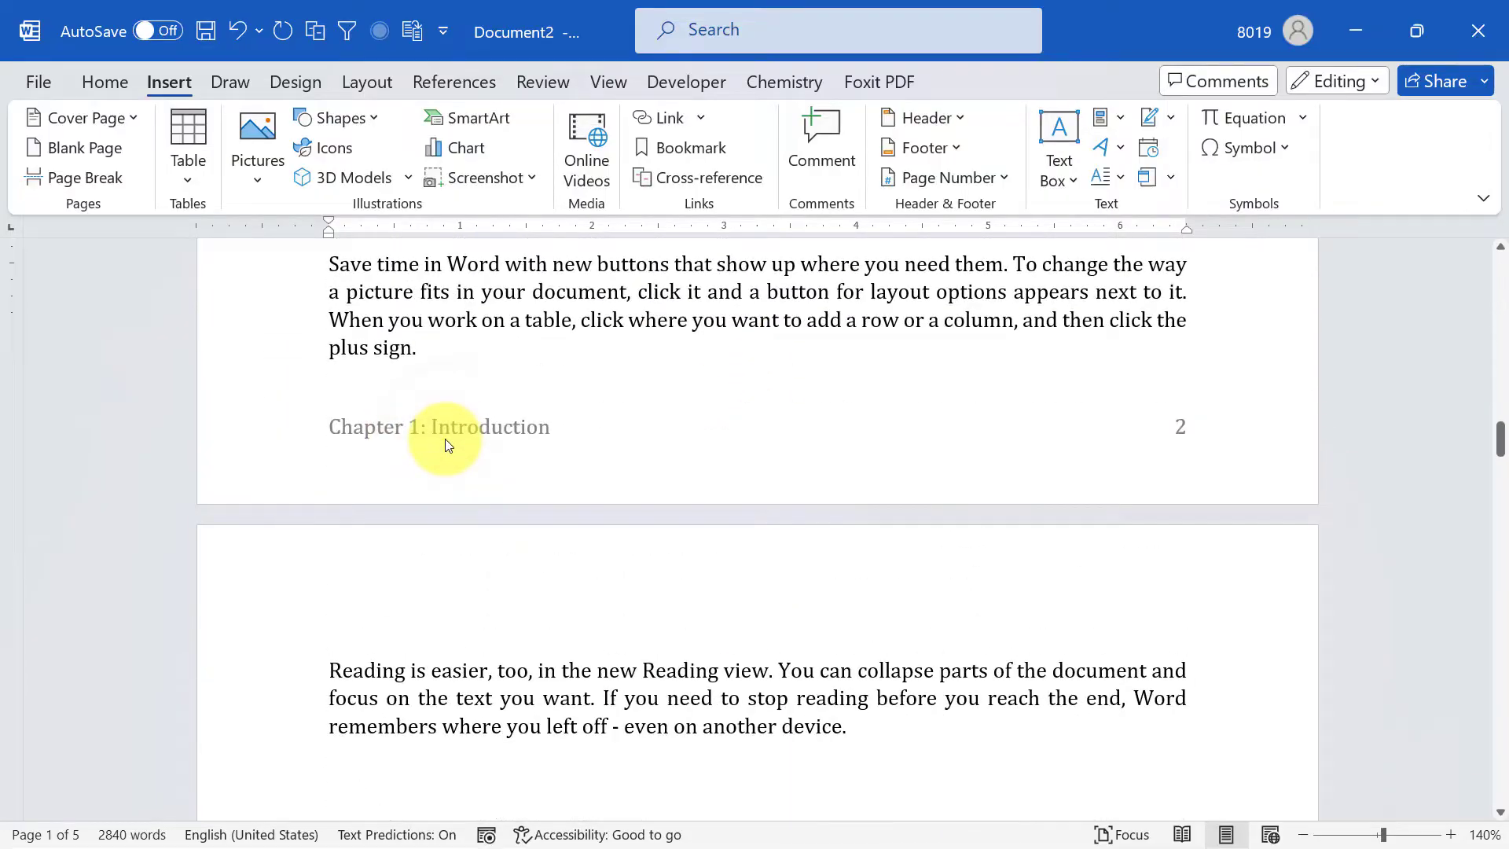
scroll(424, 503, down, 2)
click(336, 593)
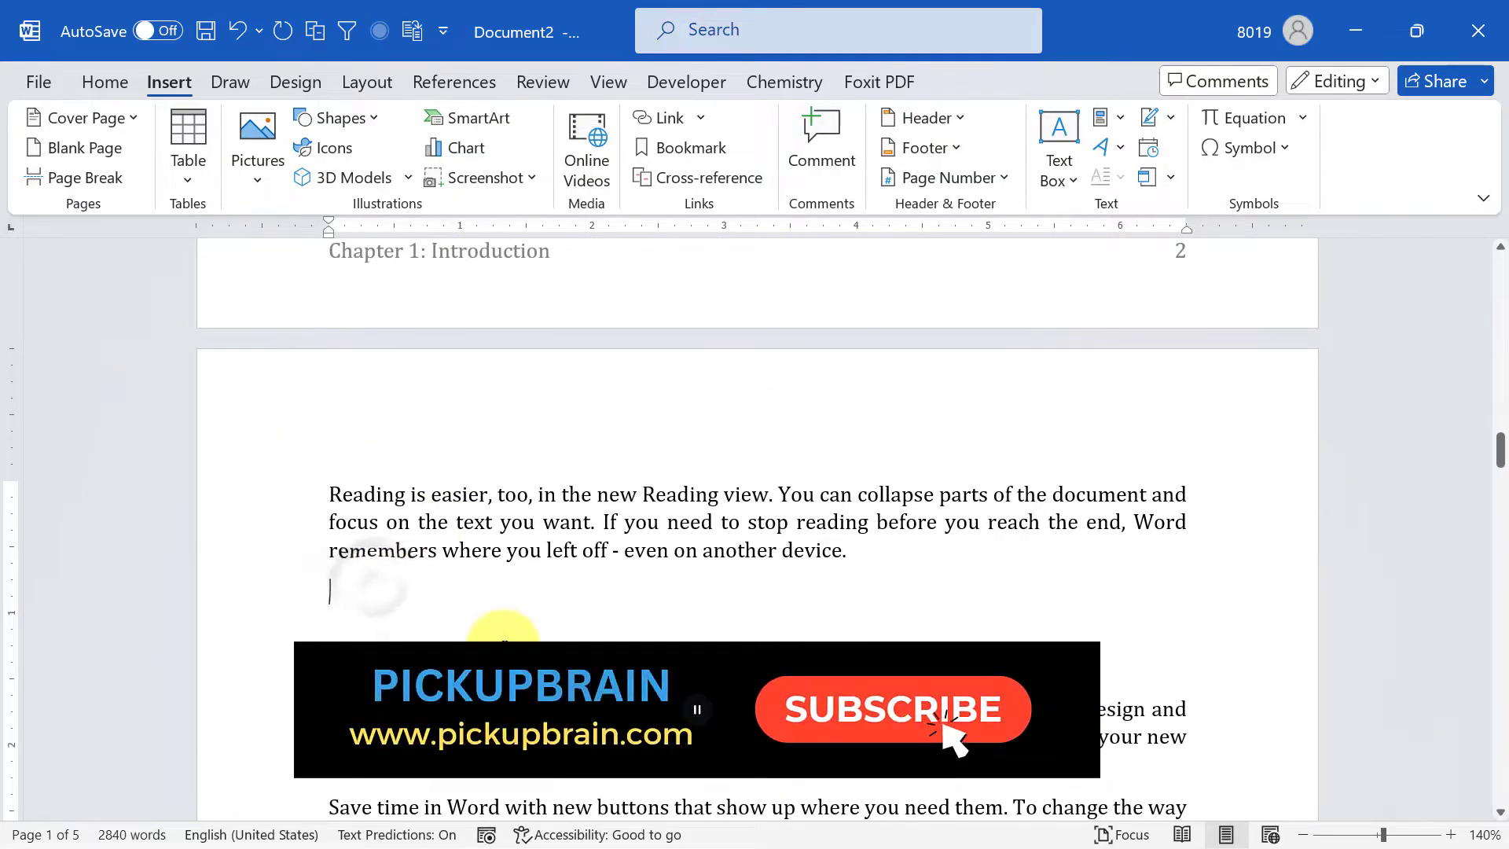
text(Chapter 2: Literature Survey)
scroll(503, 632, down, 4)
scroll(799, 530, up, 2)
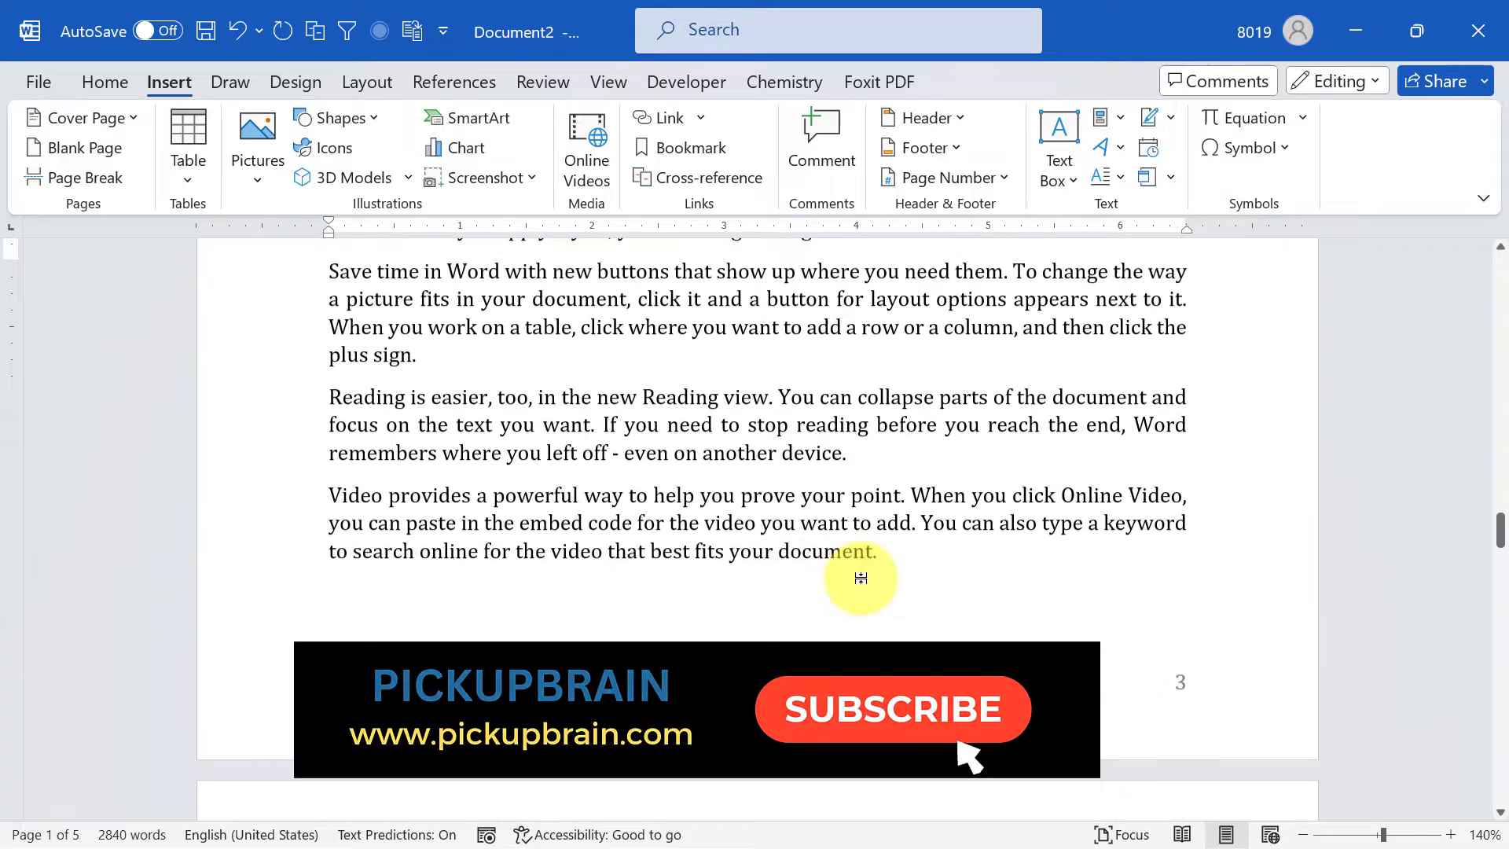
Add a test 'Chapter 3' heading-styled line, then delete it again
click(456, 507)
key(Return)
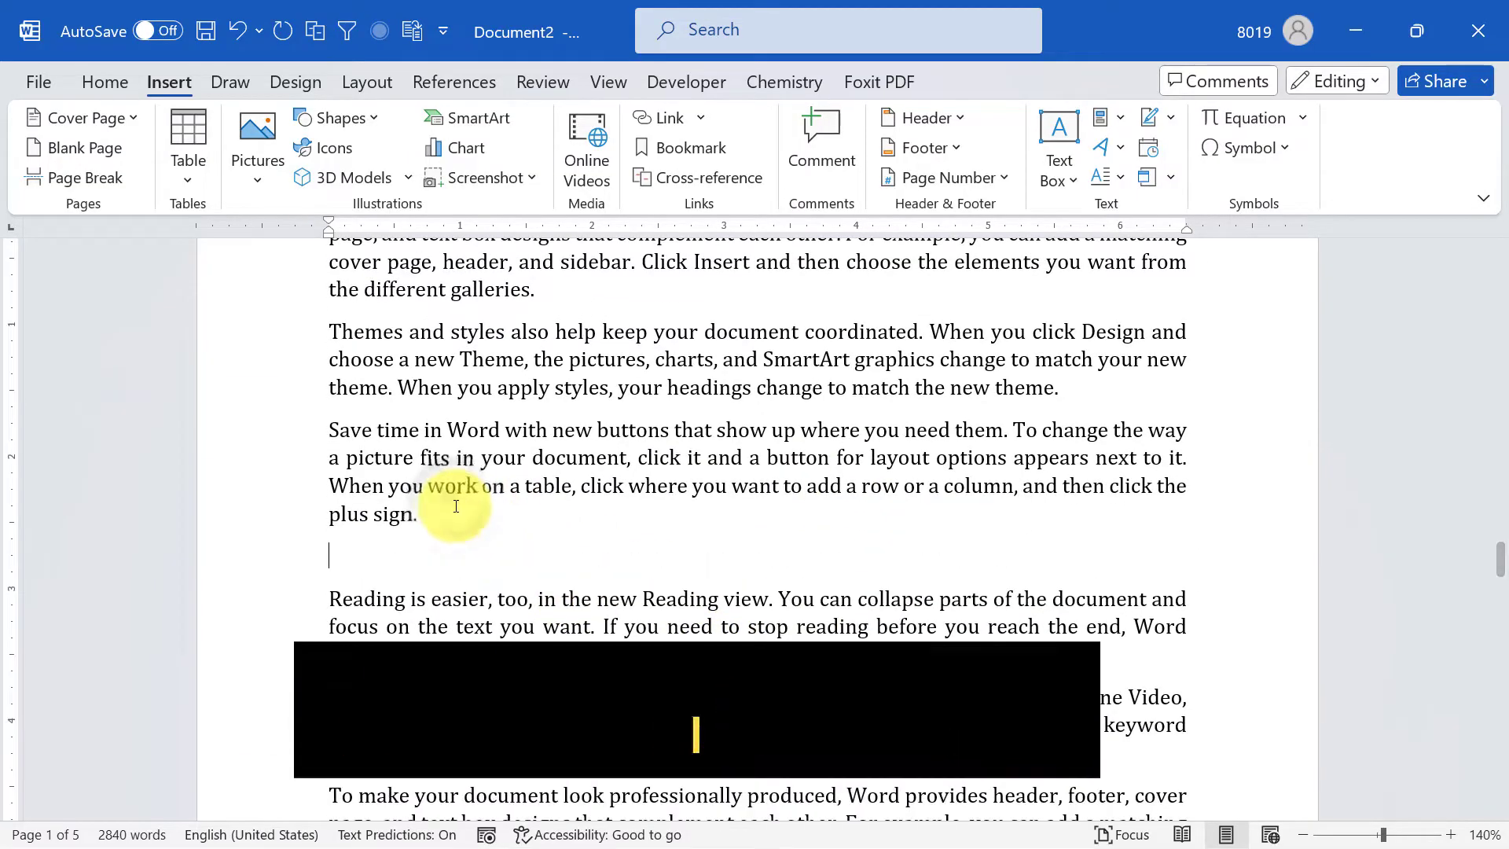
text(ch)
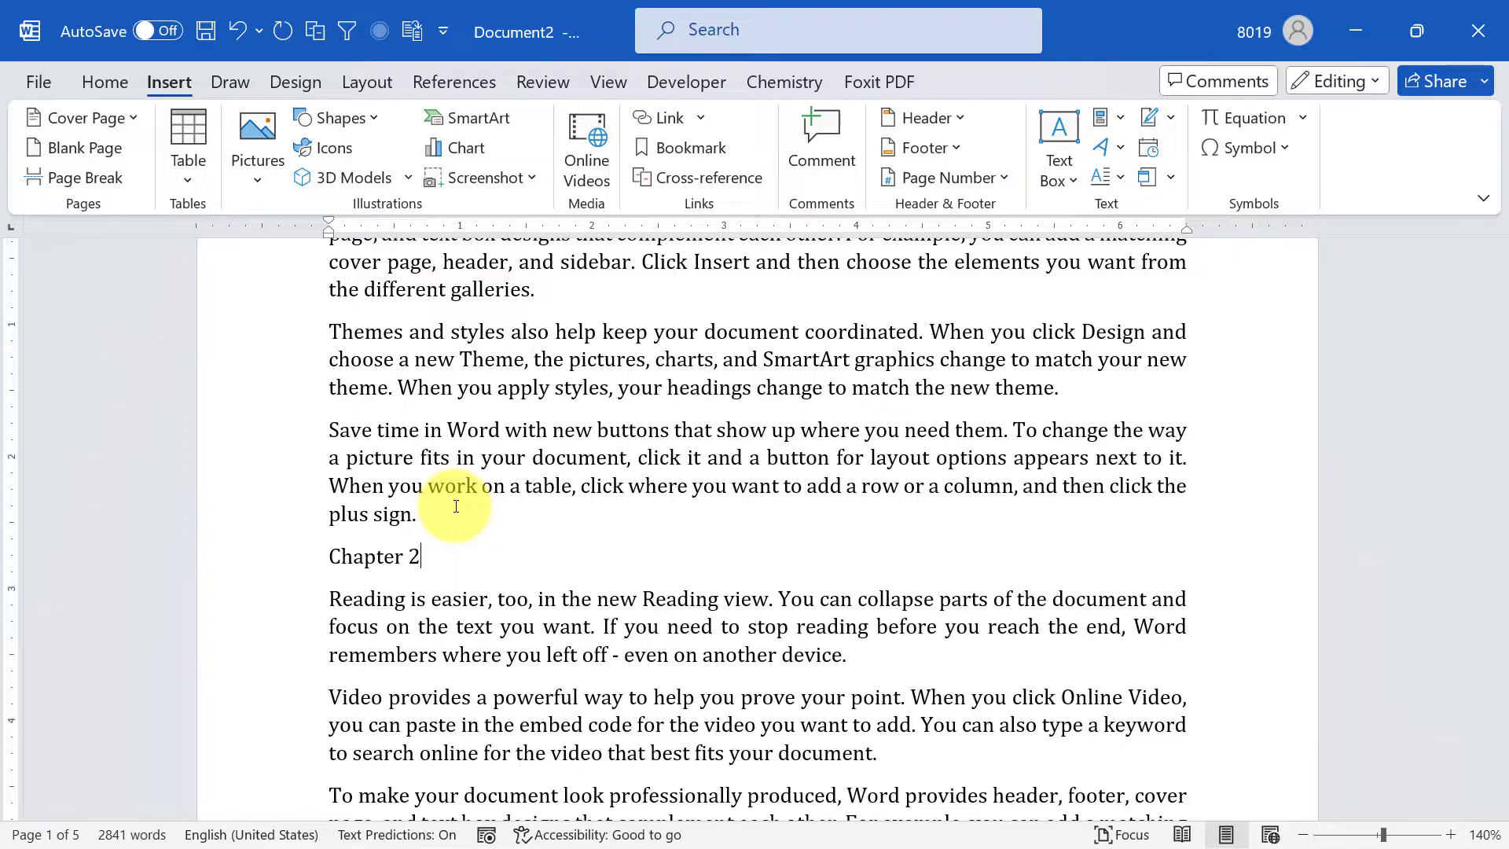
key(ctrl+alt+1)
scroll(403, 663, down, 2)
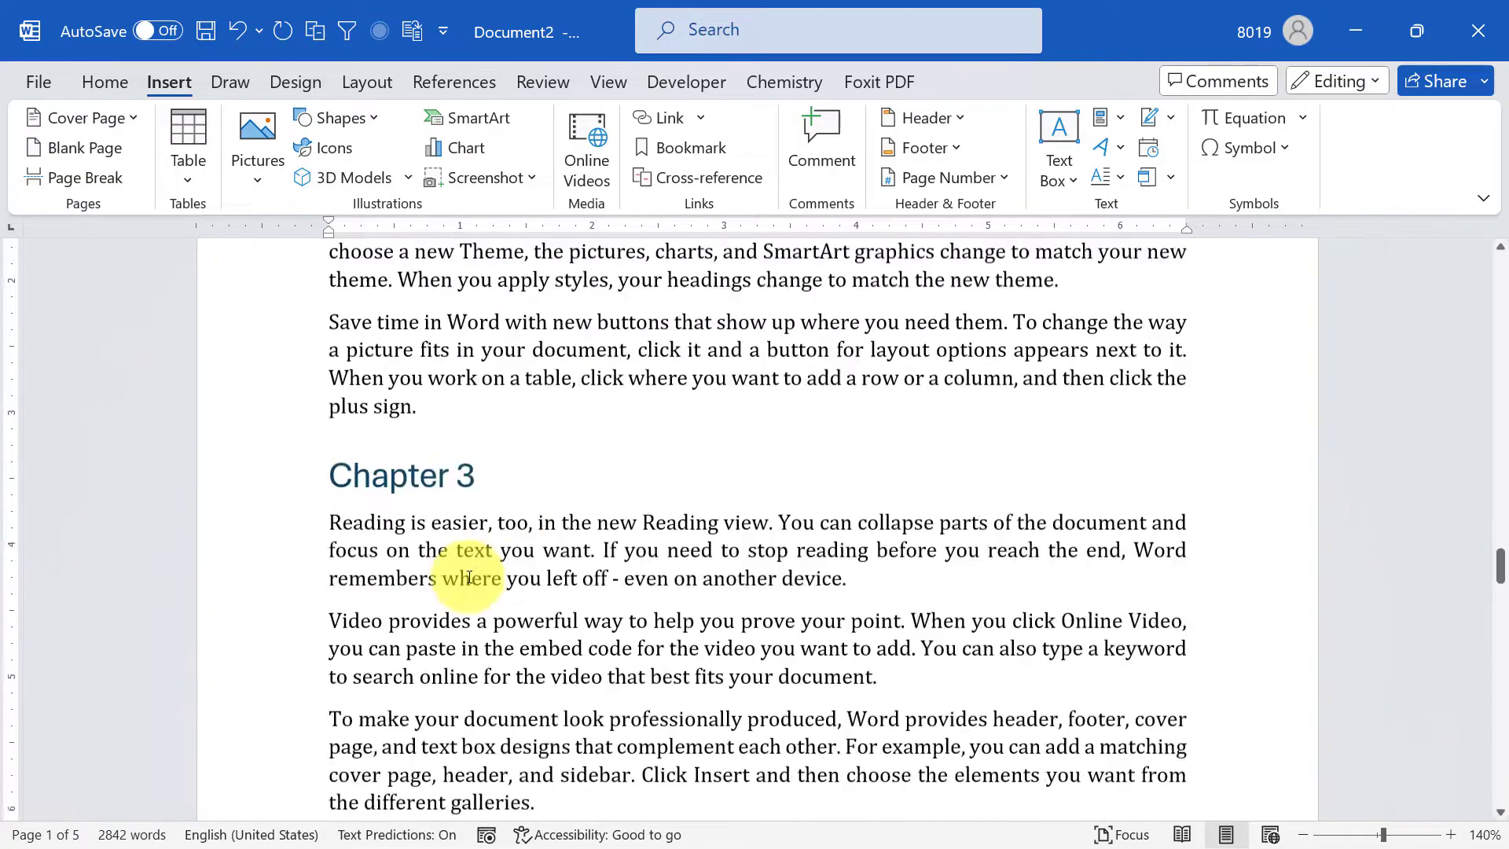
key(ctrl+z)
key(ctrl+z)
key(ctrl+z)
scroll(392, 735, up, 1)
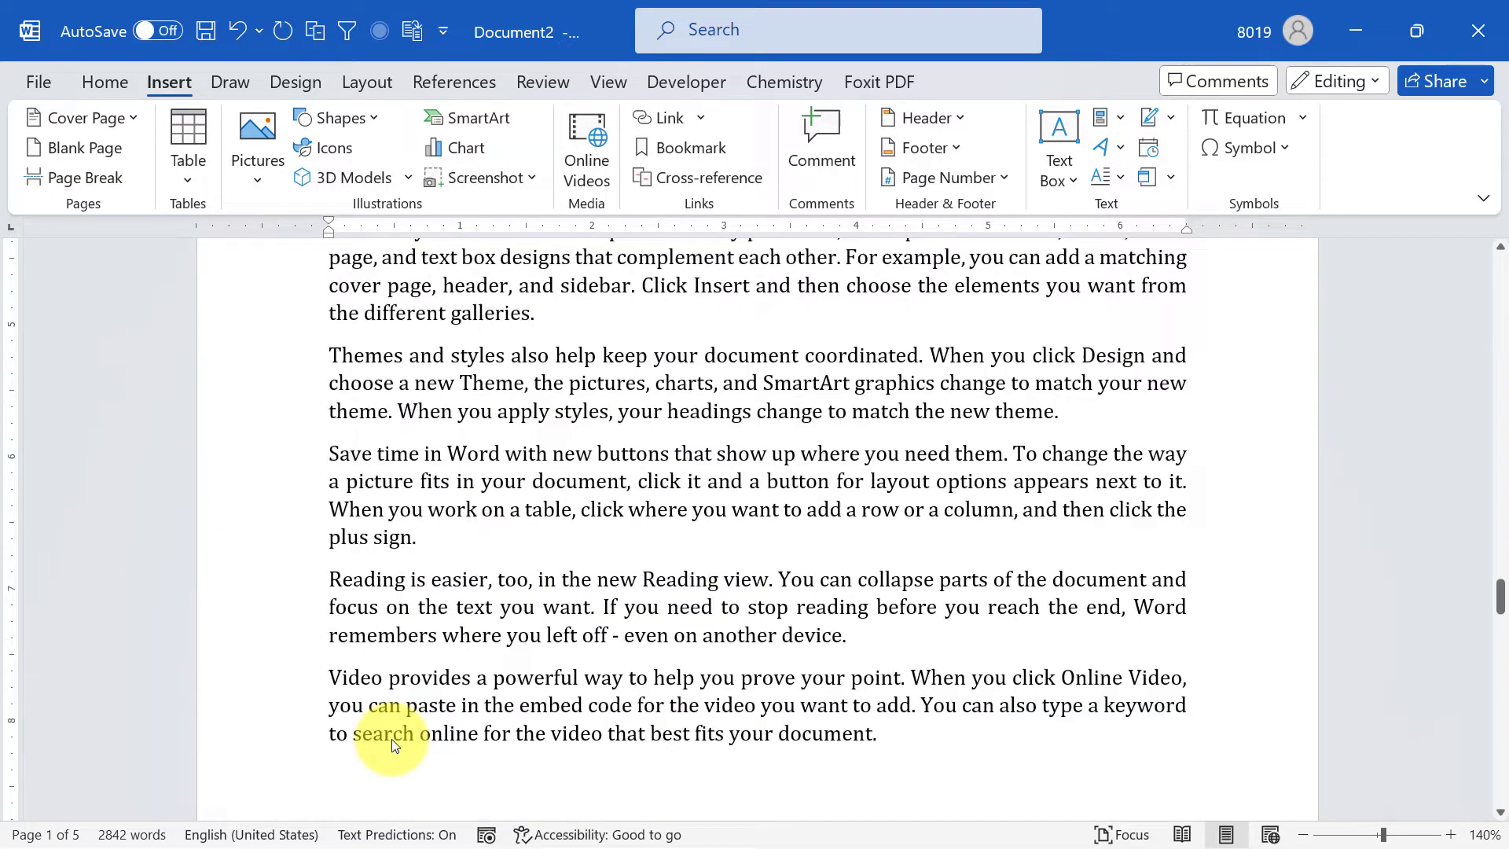
key(ctrl+y)
click(265, 417)
key(Delete)
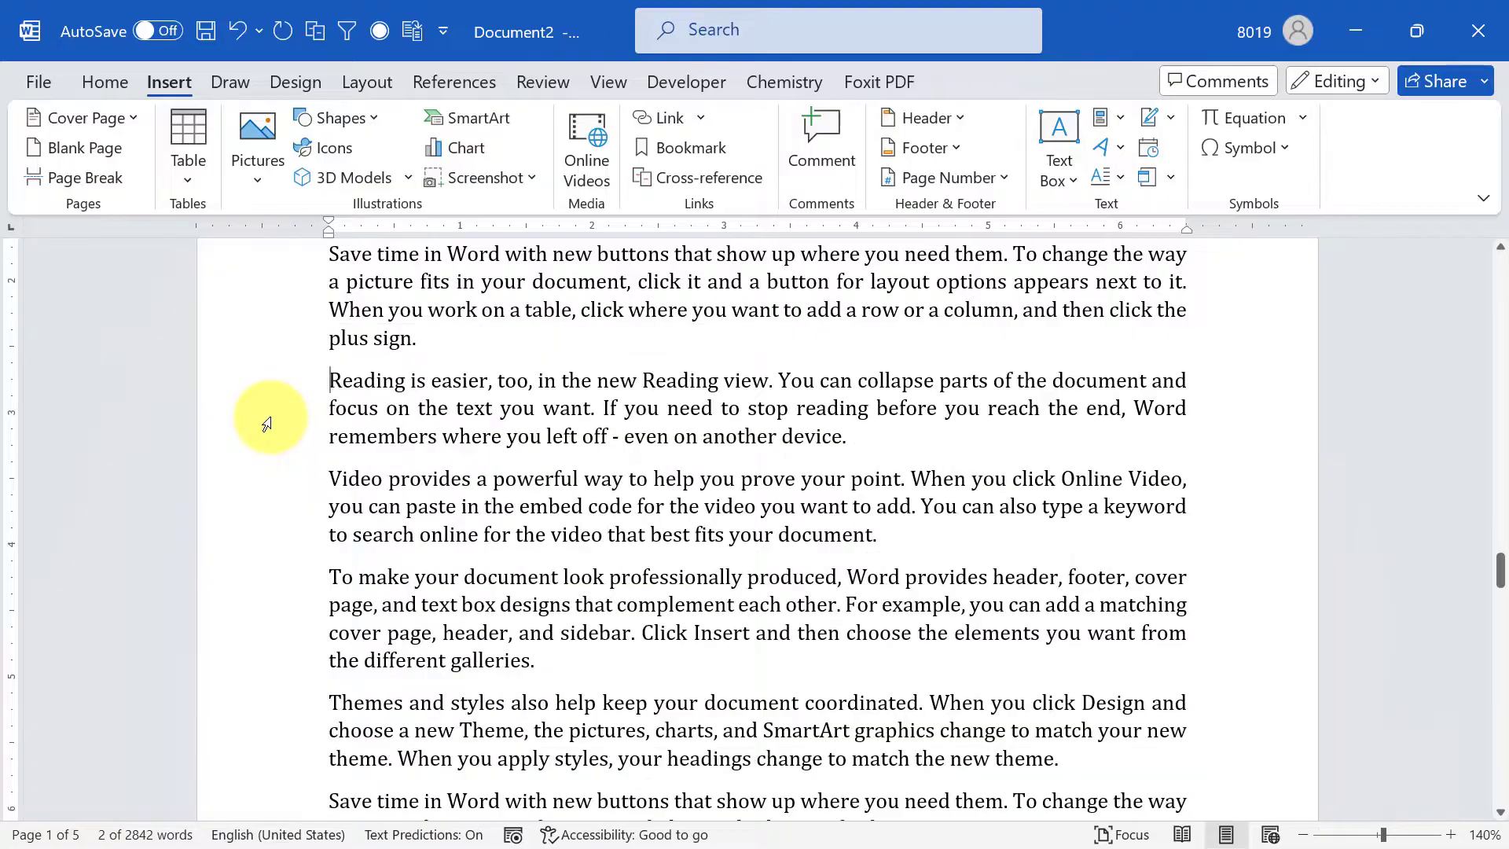
Confirm page 4's footer reads 'Chapter 2: Literature Survey', then switch to the sample document
scroll(440, 434, down, 3)
scroll(440, 434, down, 3)
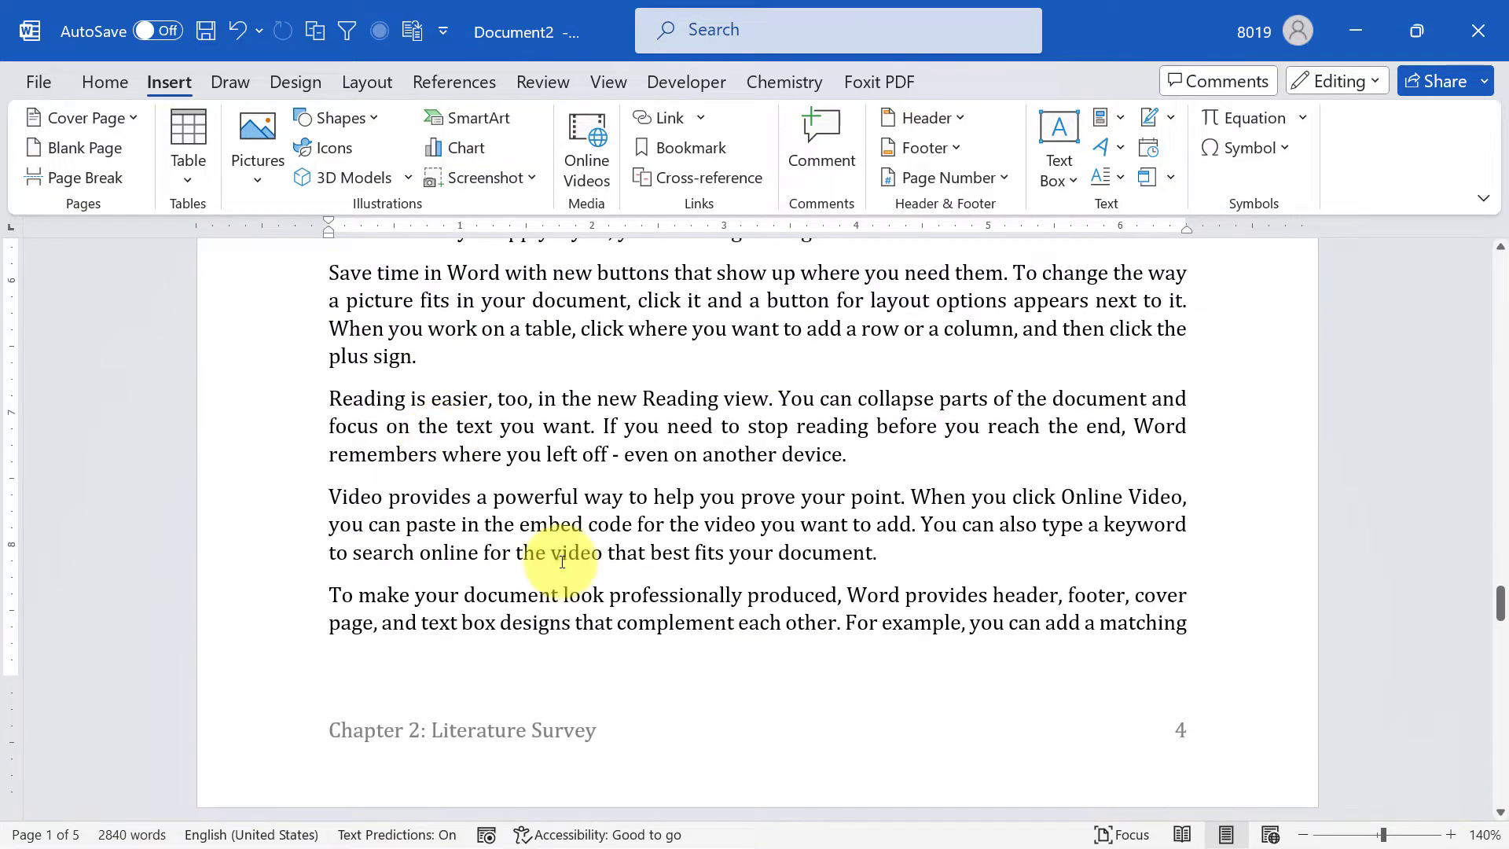
click(562, 552)
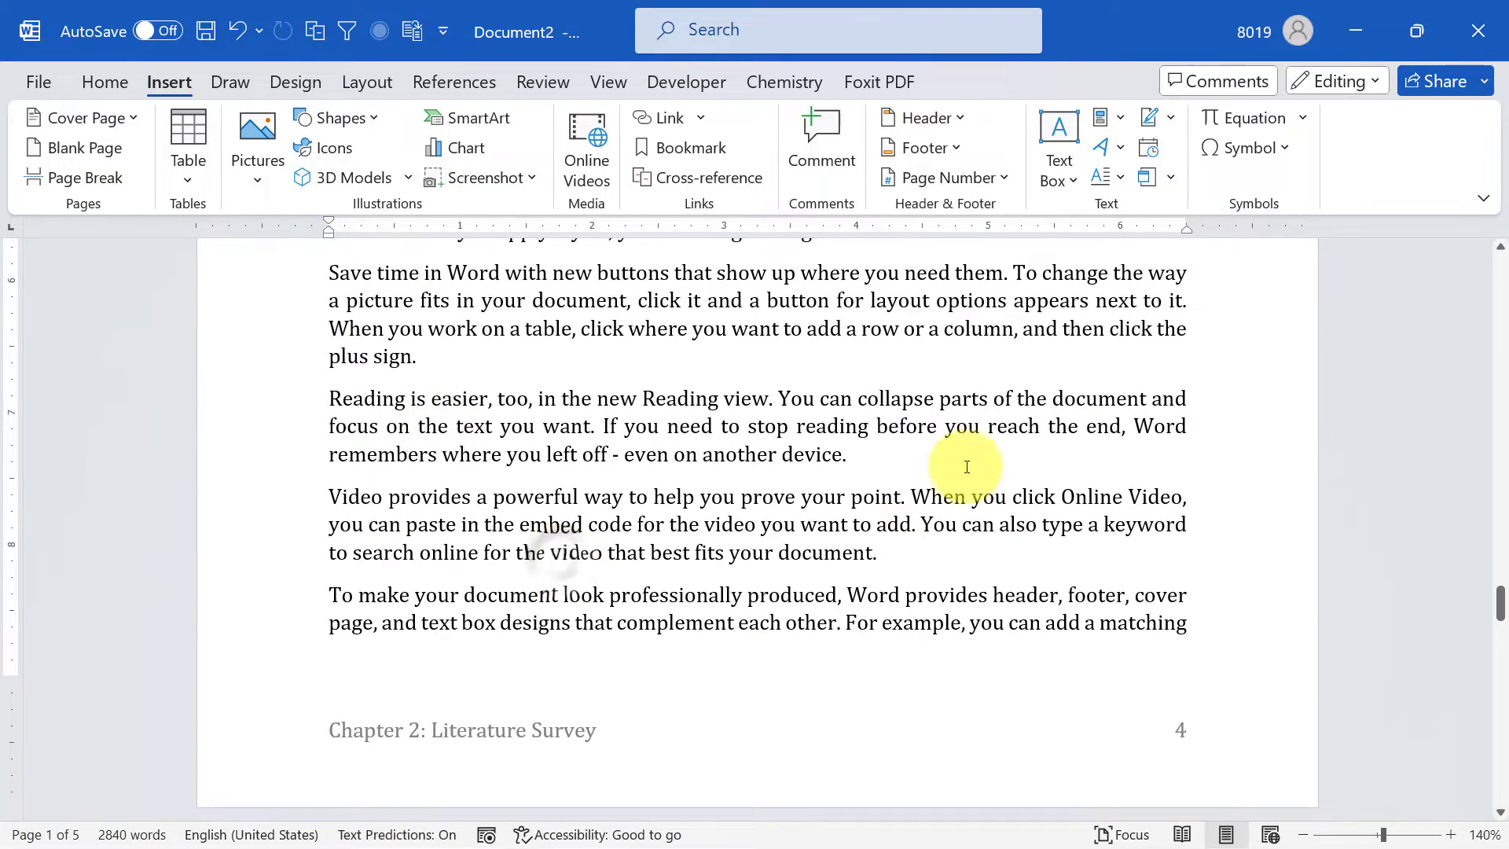
click(1332, 40)
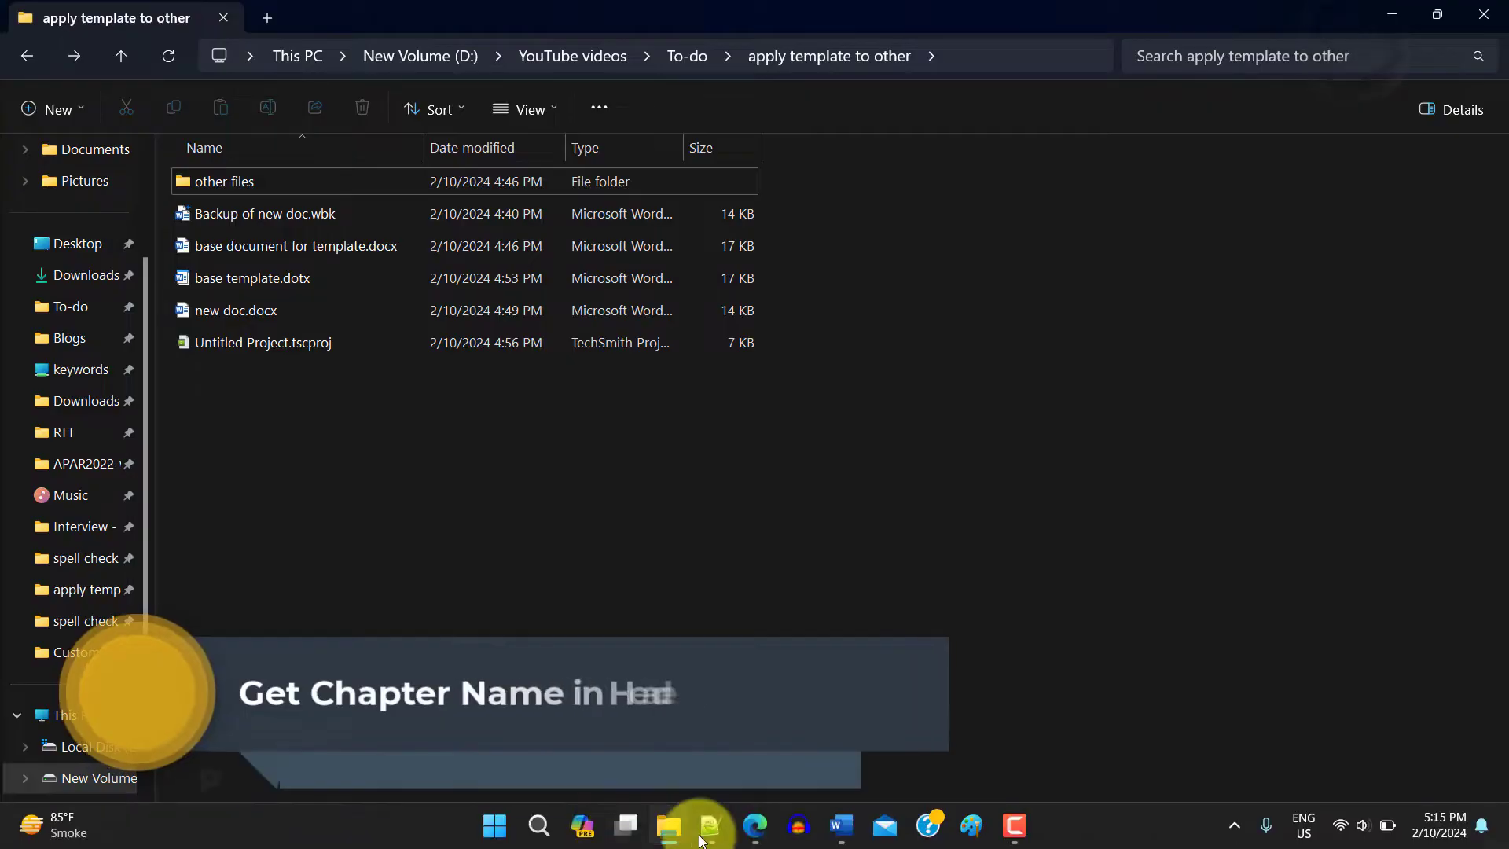
click(838, 827)
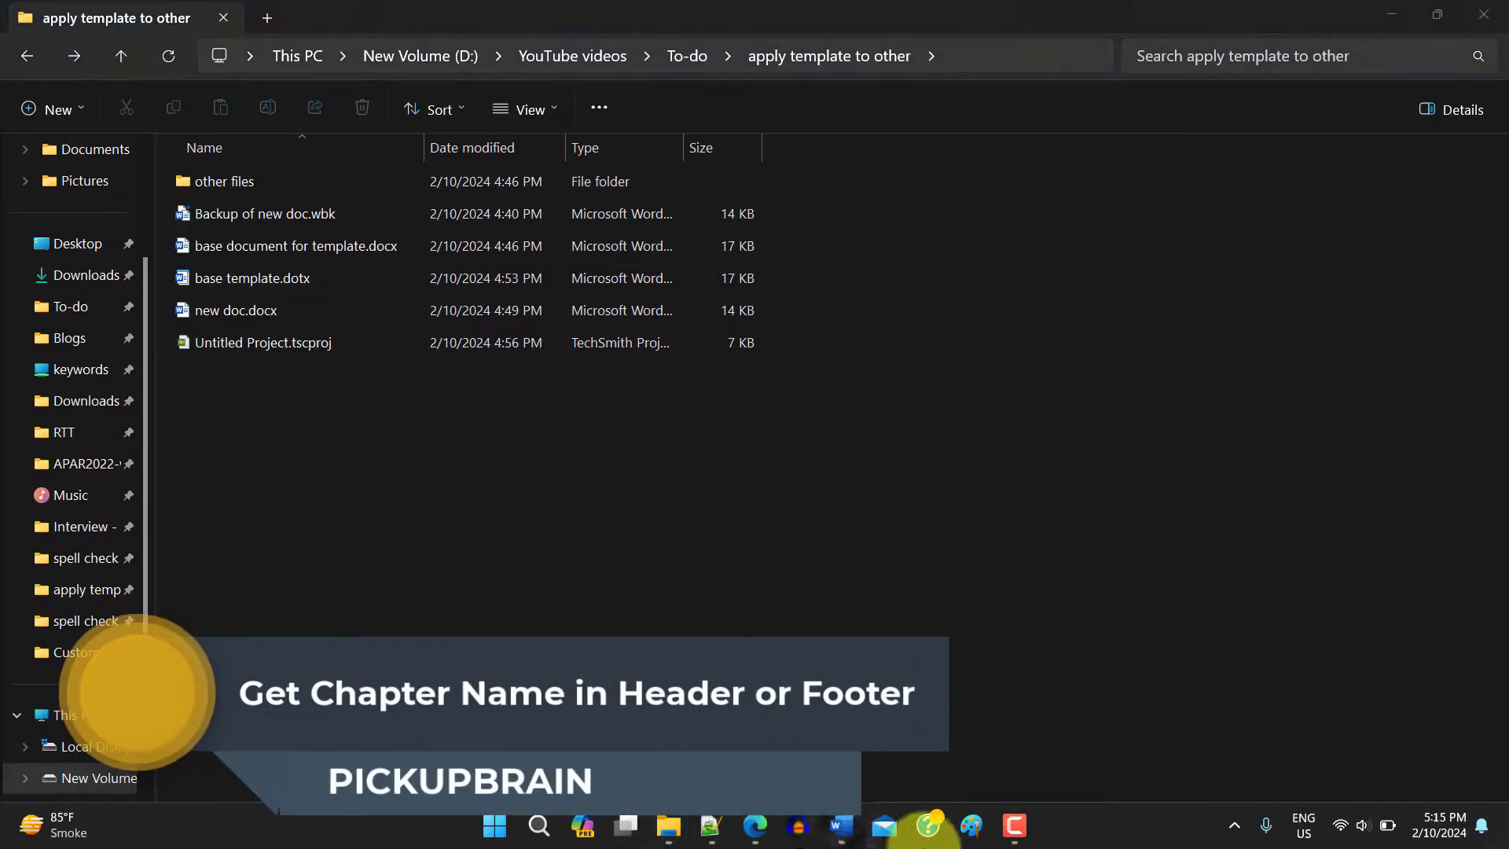
click(840, 825)
Check the Chapter 1 heading's style on page 1 of the sample document and scroll to its footer
scroll(606, 599, down, 10)
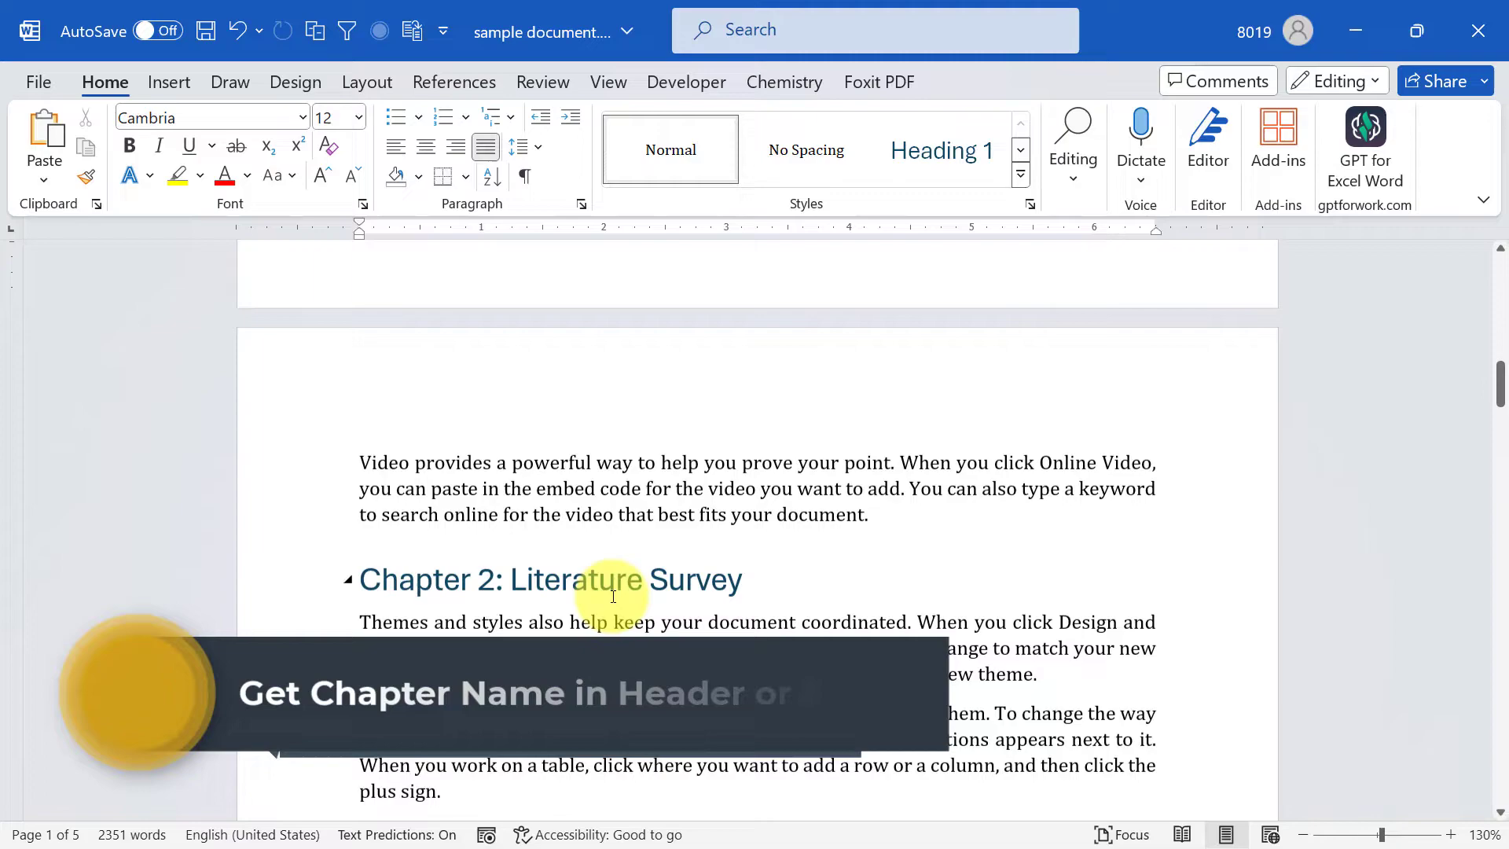
scroll(606, 596, up, 4)
scroll(549, 427, up, 10)
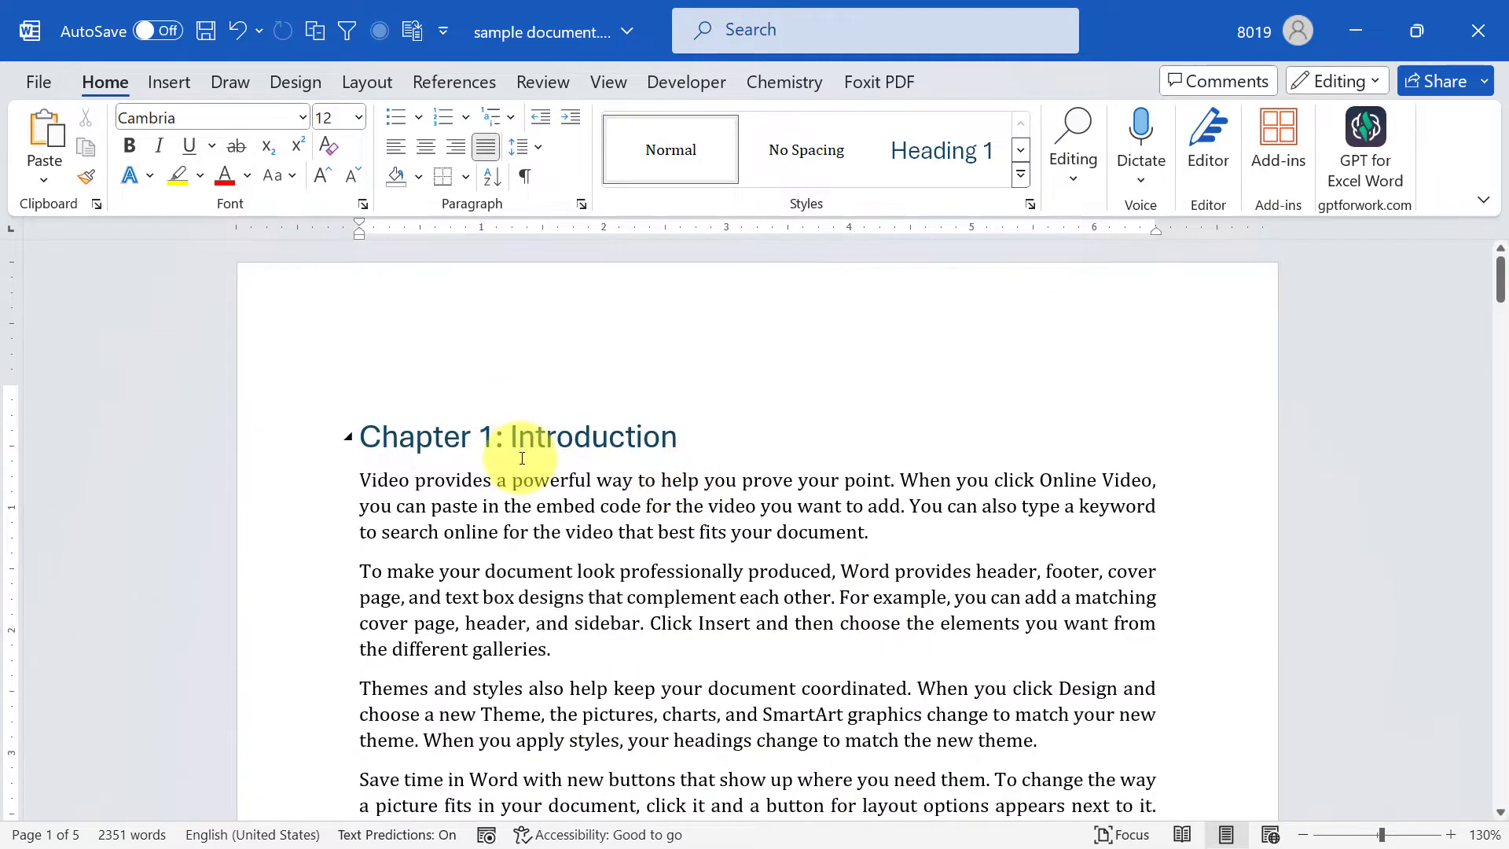
click(506, 437)
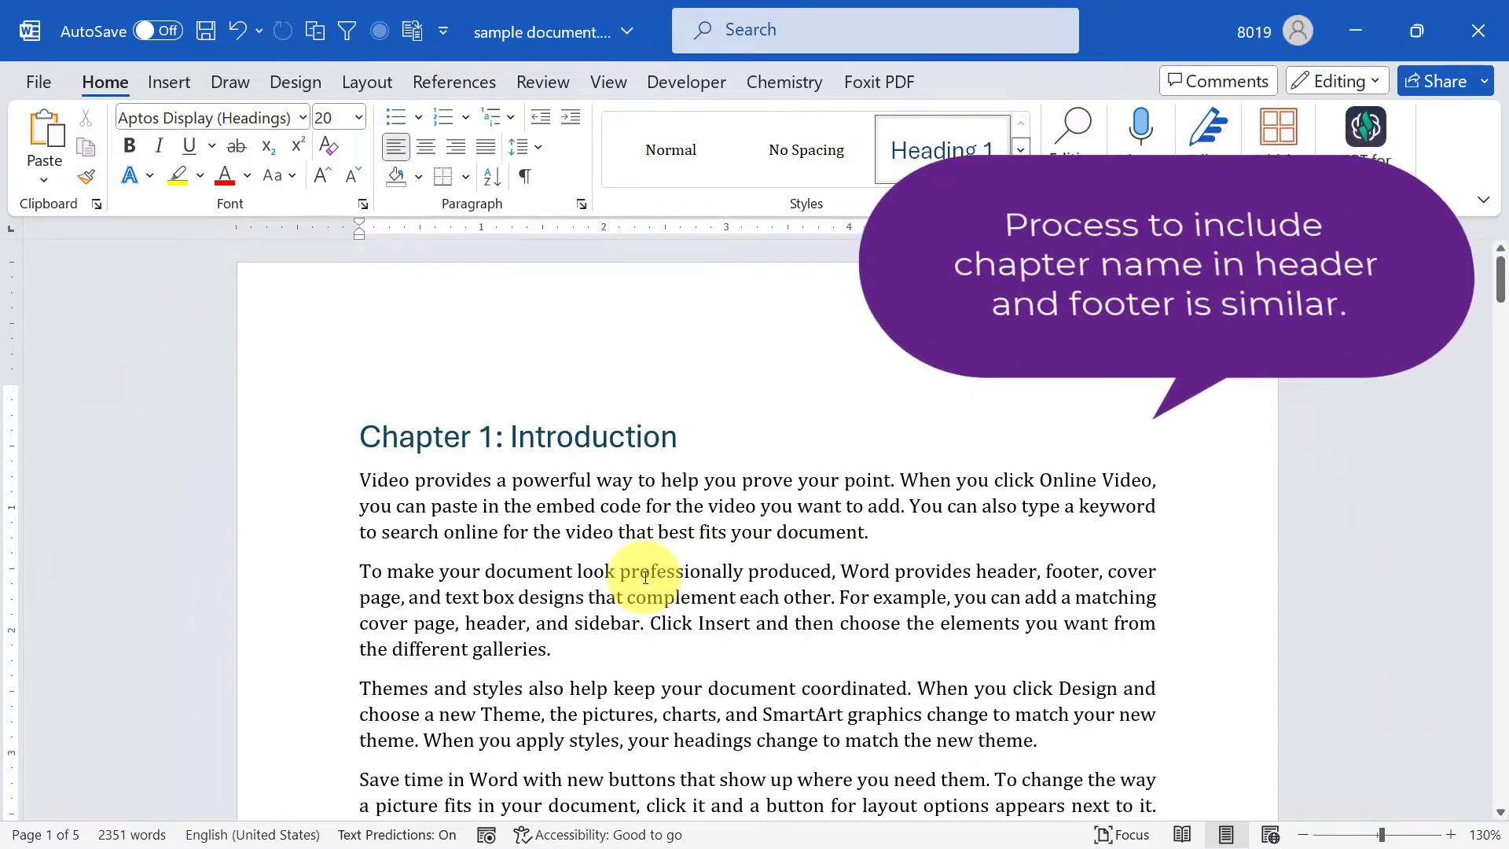
scroll(550, 620, down, 4)
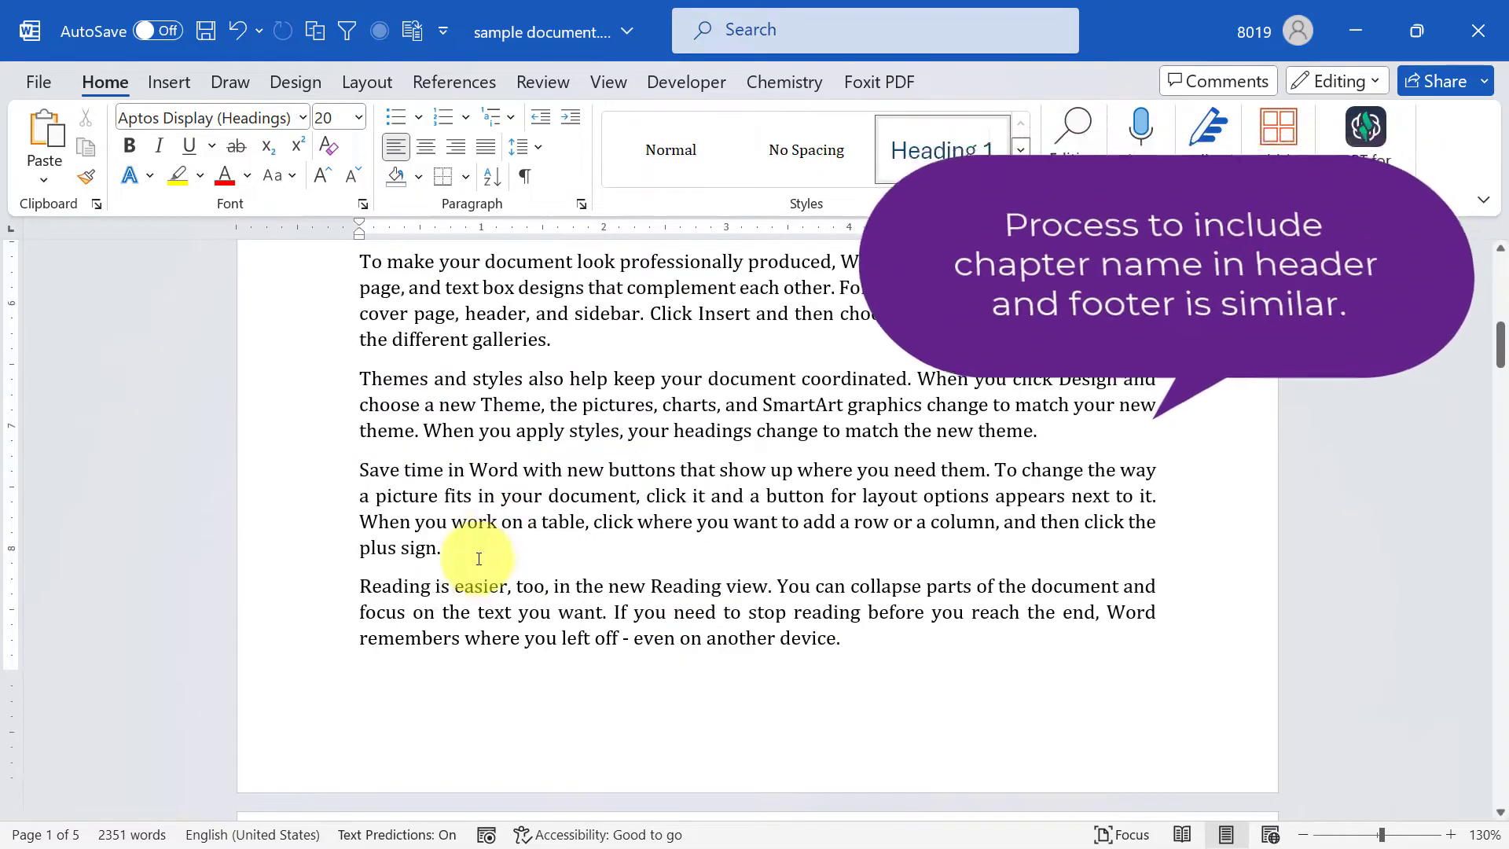
Open the page 1 footer for editing and start inserting a field from Quick Parts
double_click(444, 733)
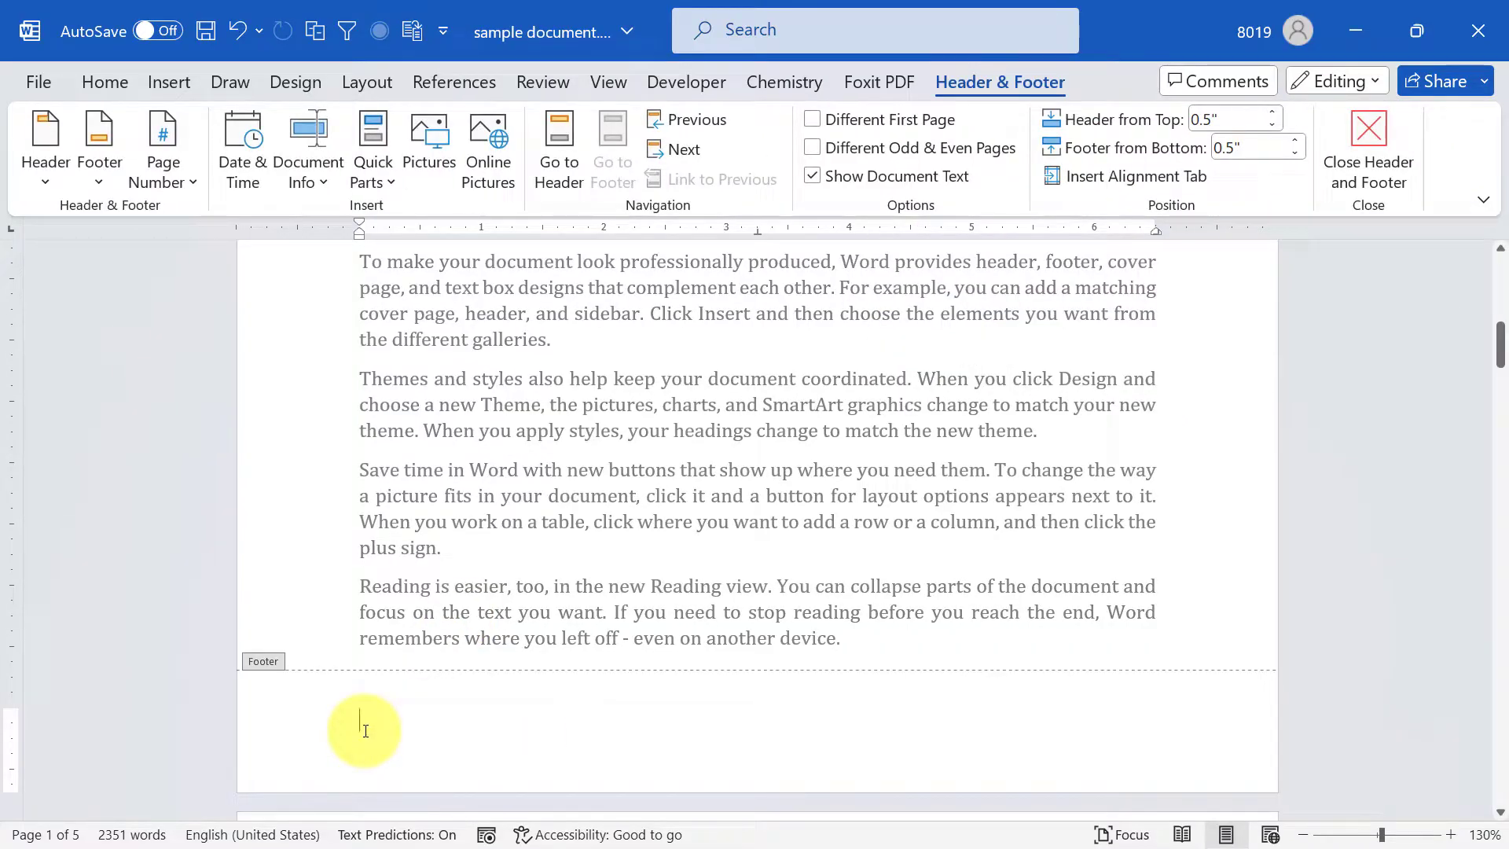
click(169, 84)
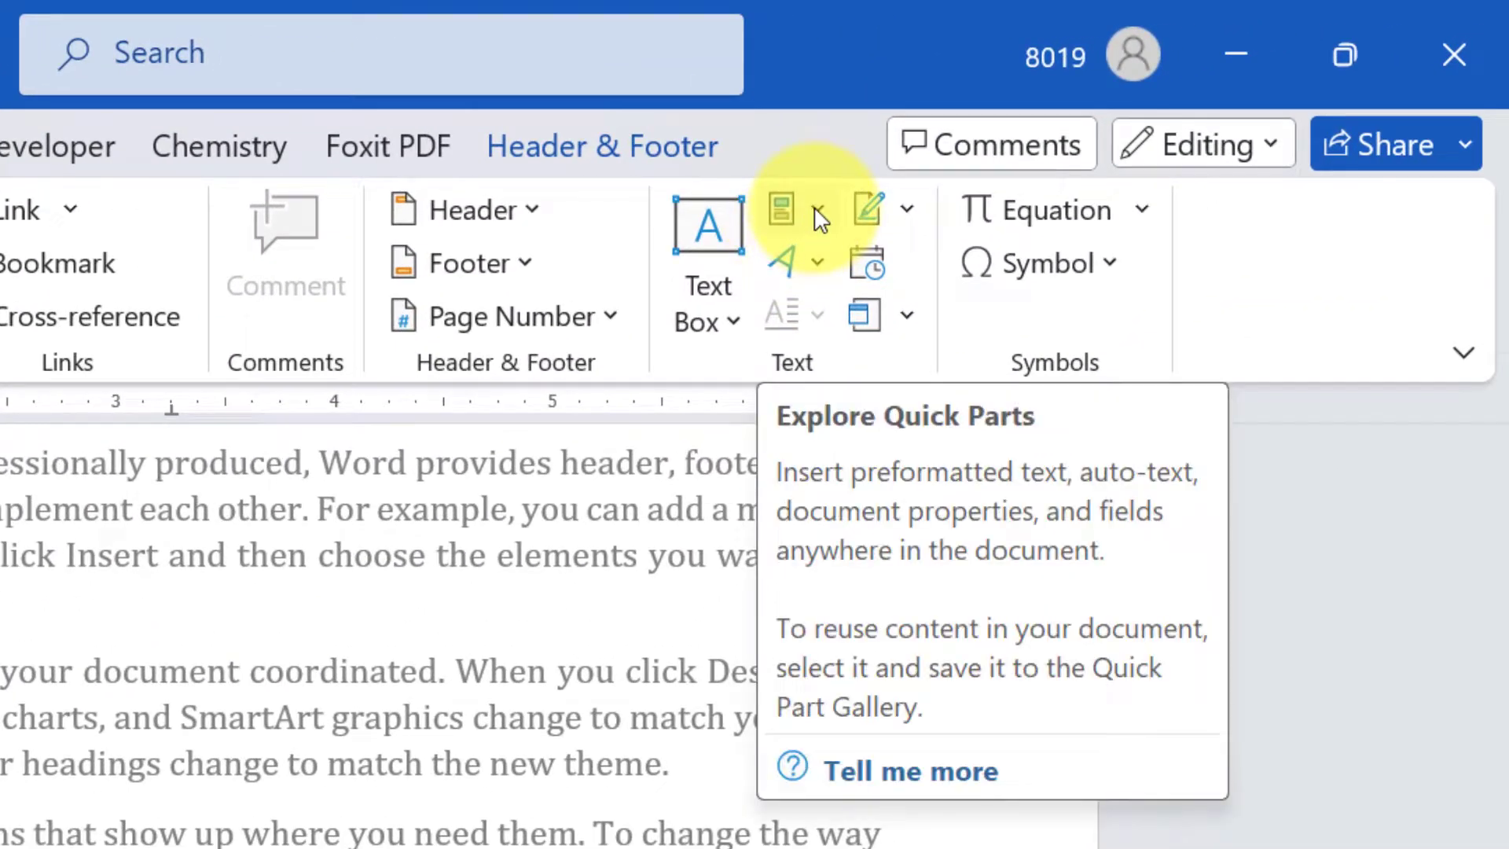
click(818, 213)
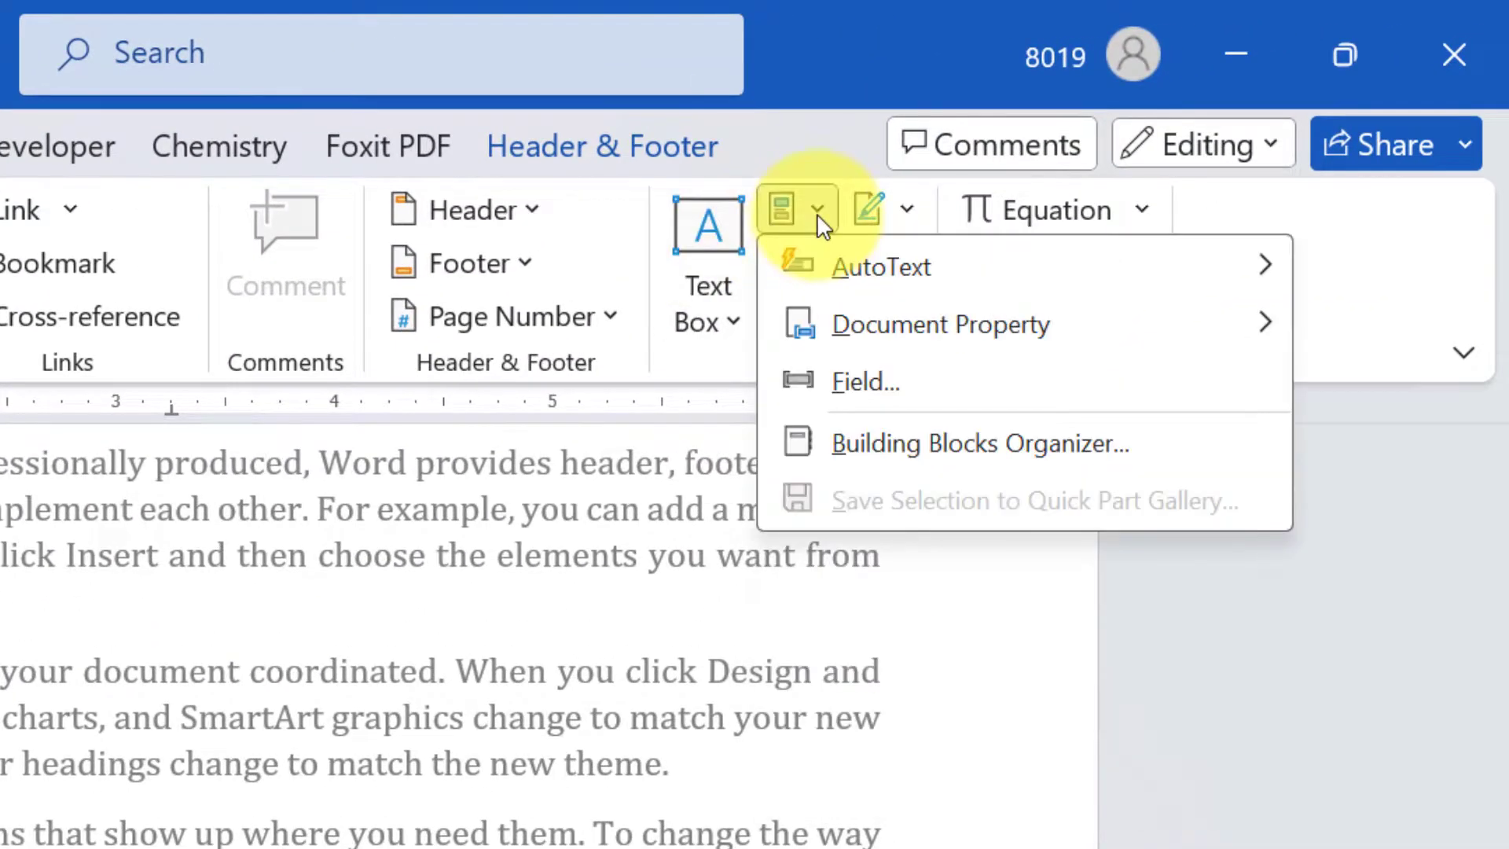
click(866, 383)
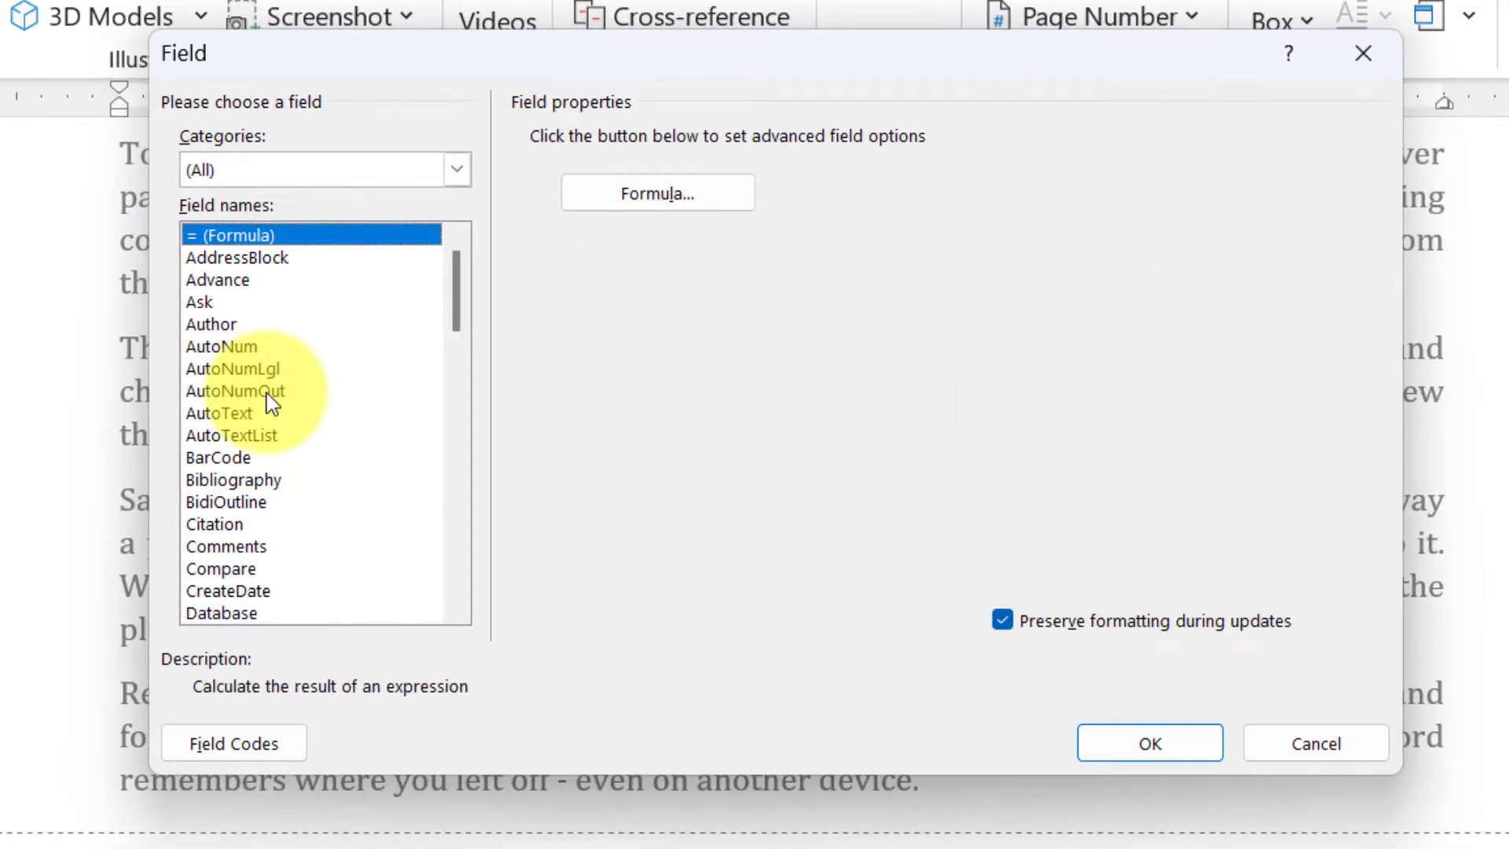
Choose the StyleRef field with Heading 1 as its style name
text(ref)
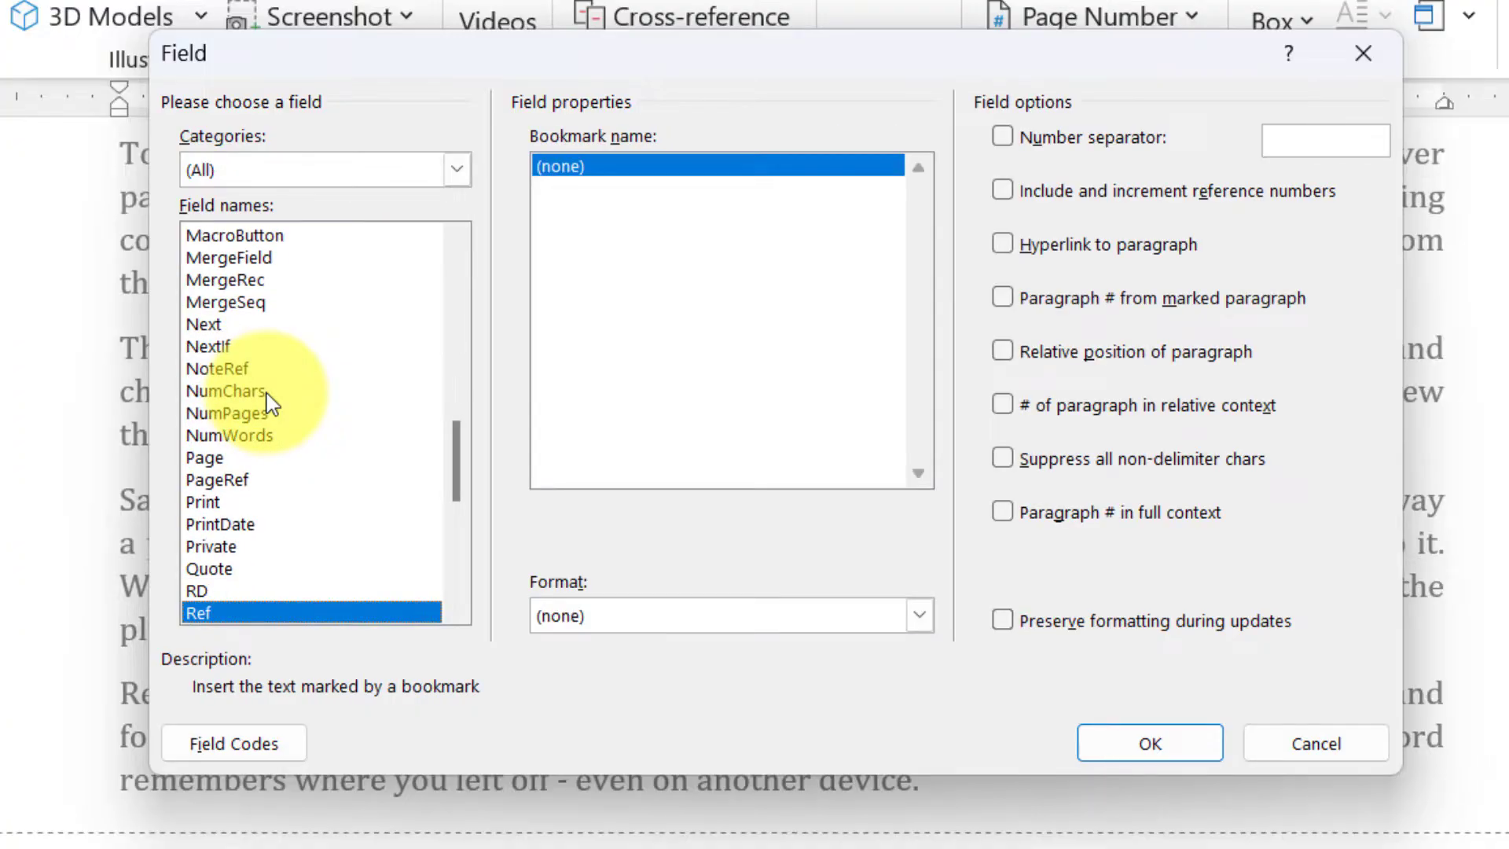
key(Down)
key(Down)
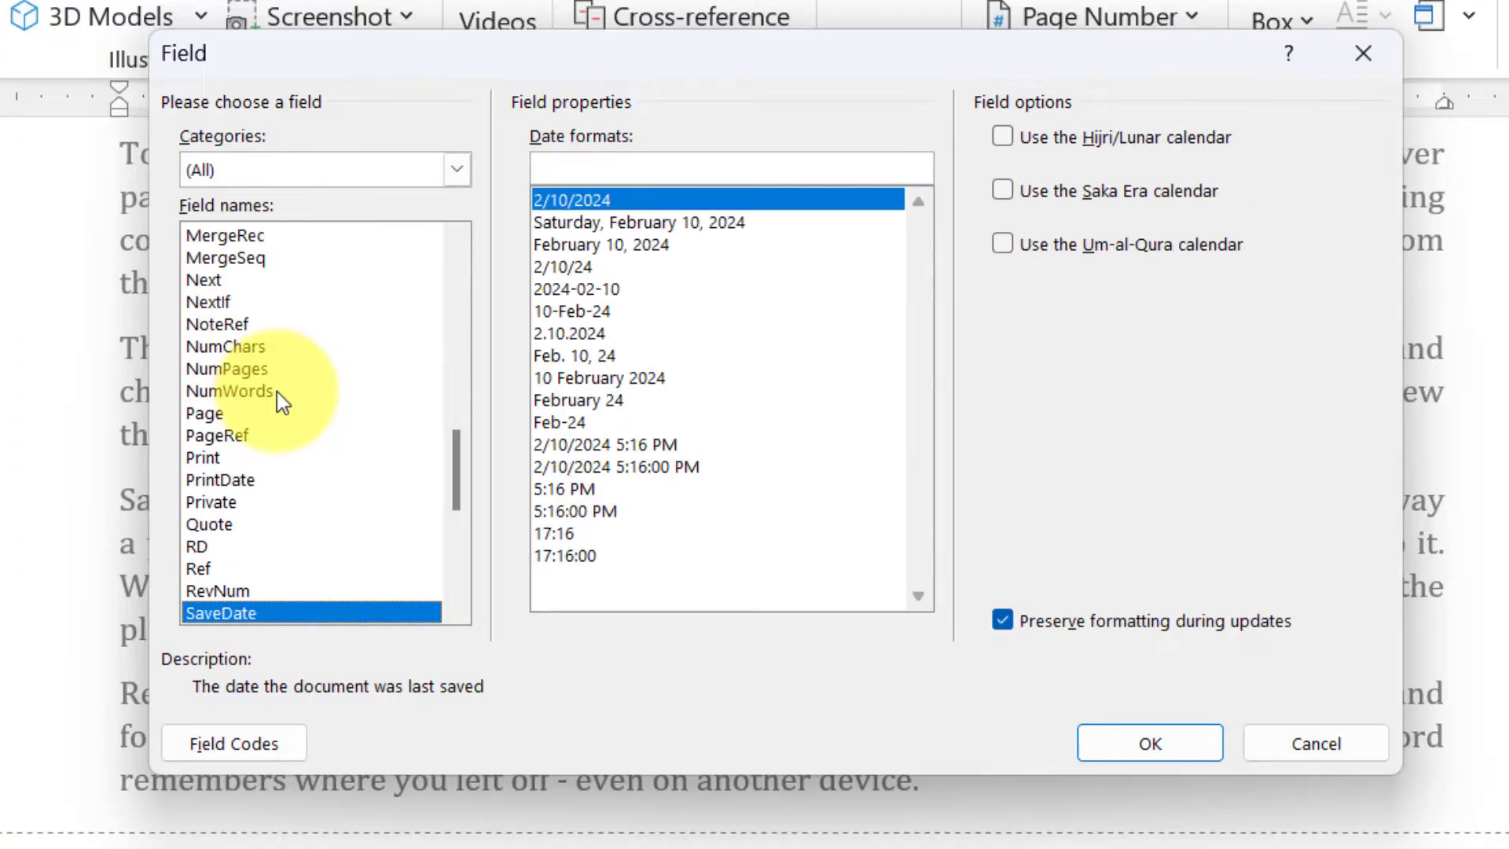
key(Down)
key(Down)
key(Down)
key(alt+i)
key(Down)
key(Down)
key(Down)
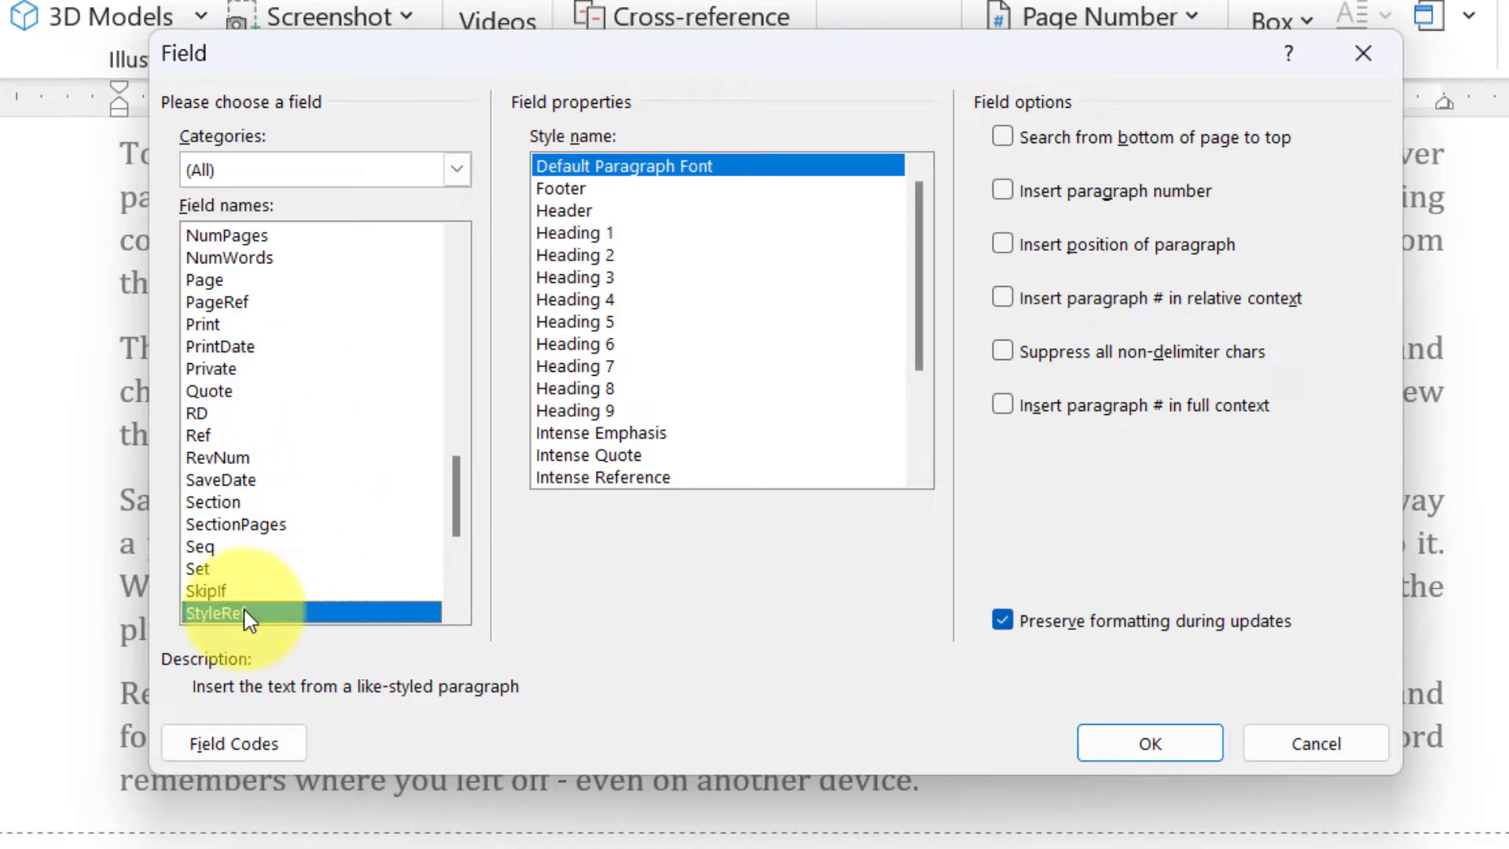
click(571, 234)
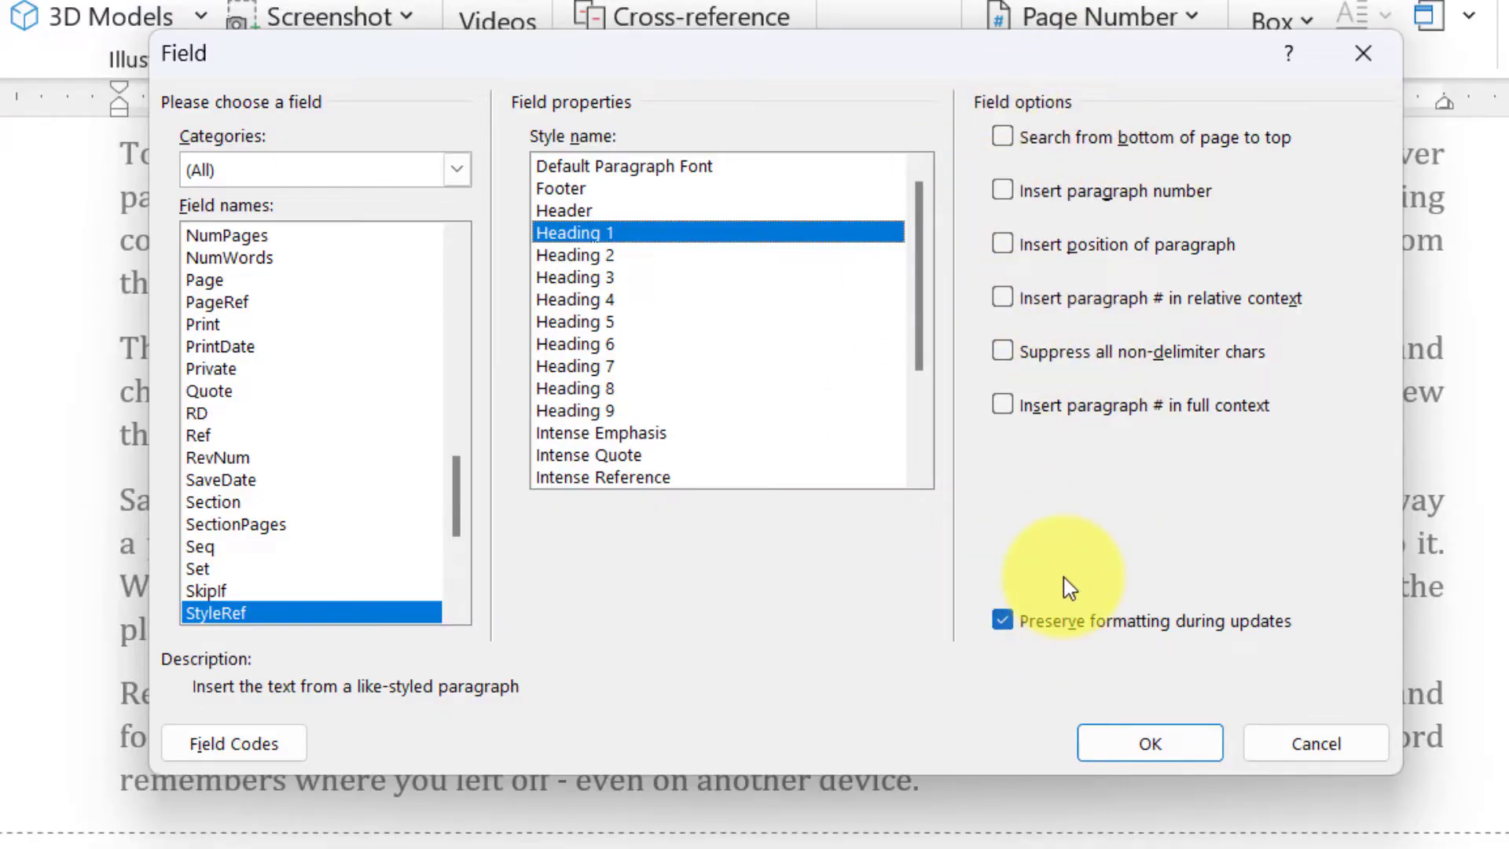
Insert the StyleRef field and verify footers show 'Chapter 1: Introduction' and 'Chapter 2: Literature Survey'
click(1132, 747)
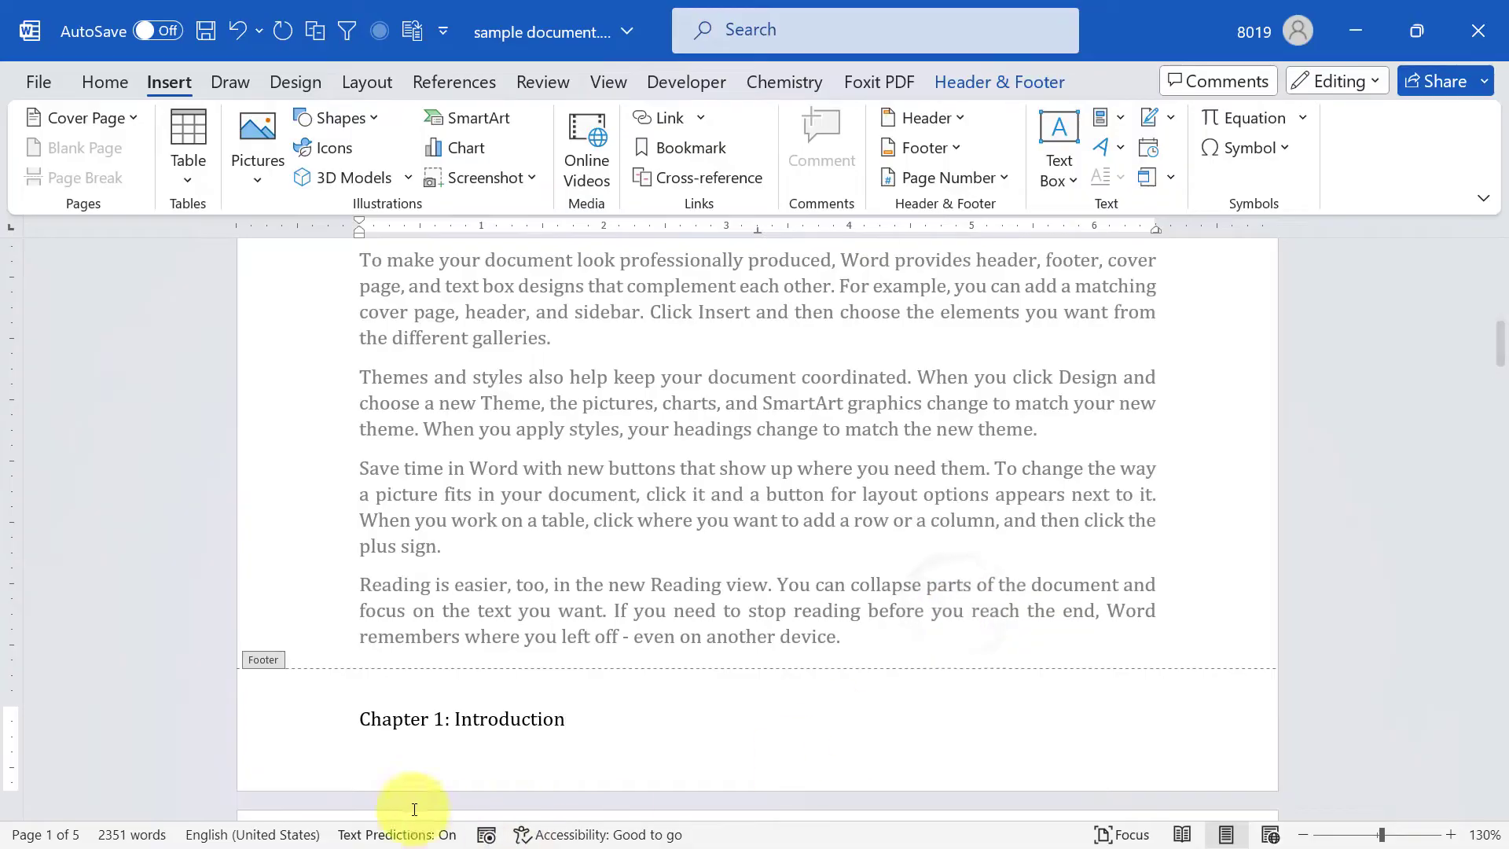
triple_click(397, 718)
scroll(525, 707, up, 3)
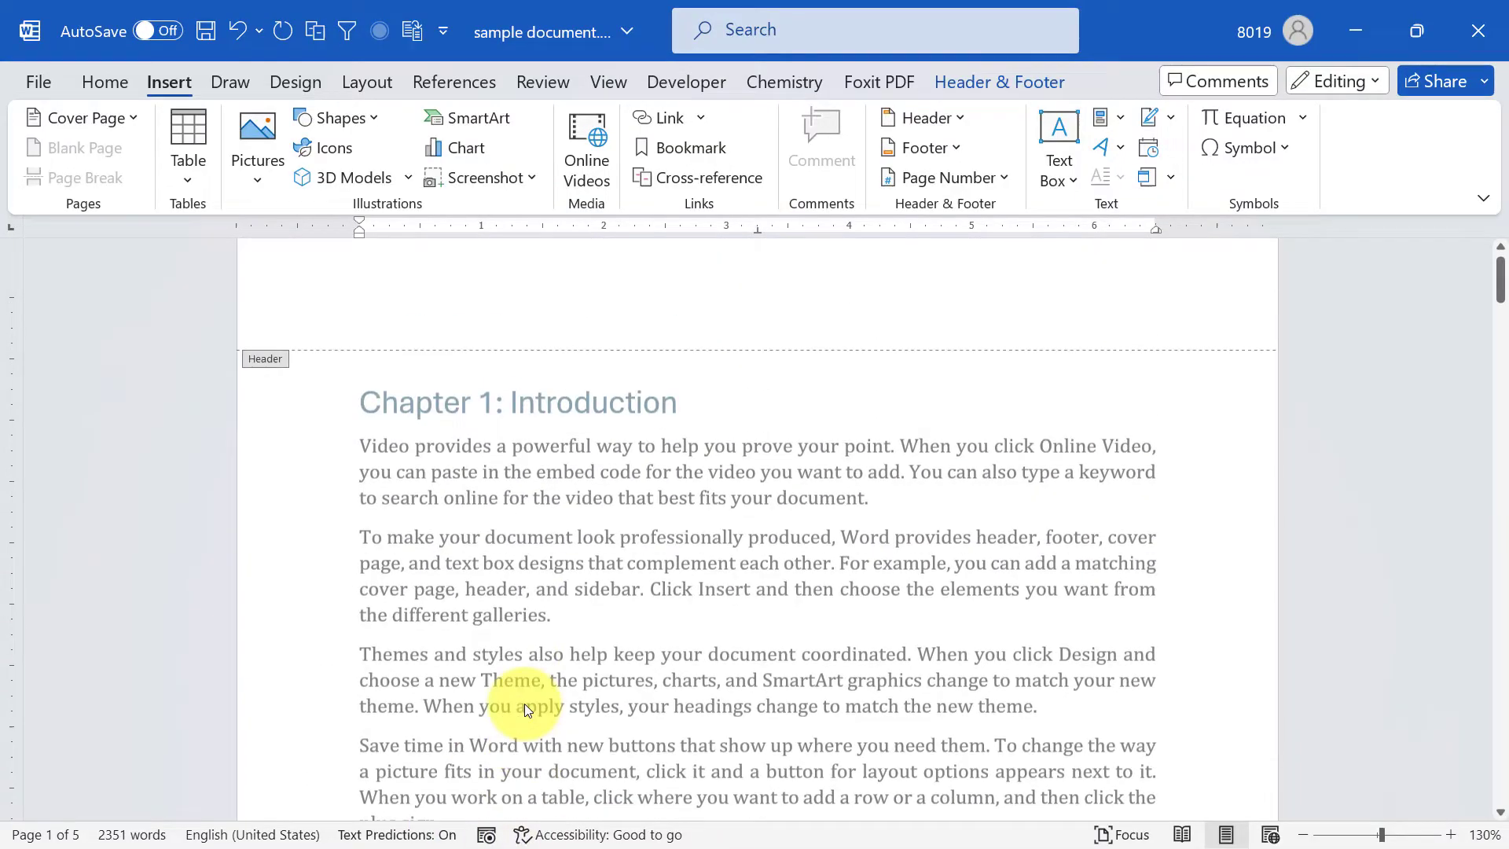
scroll(525, 707, up, 1)
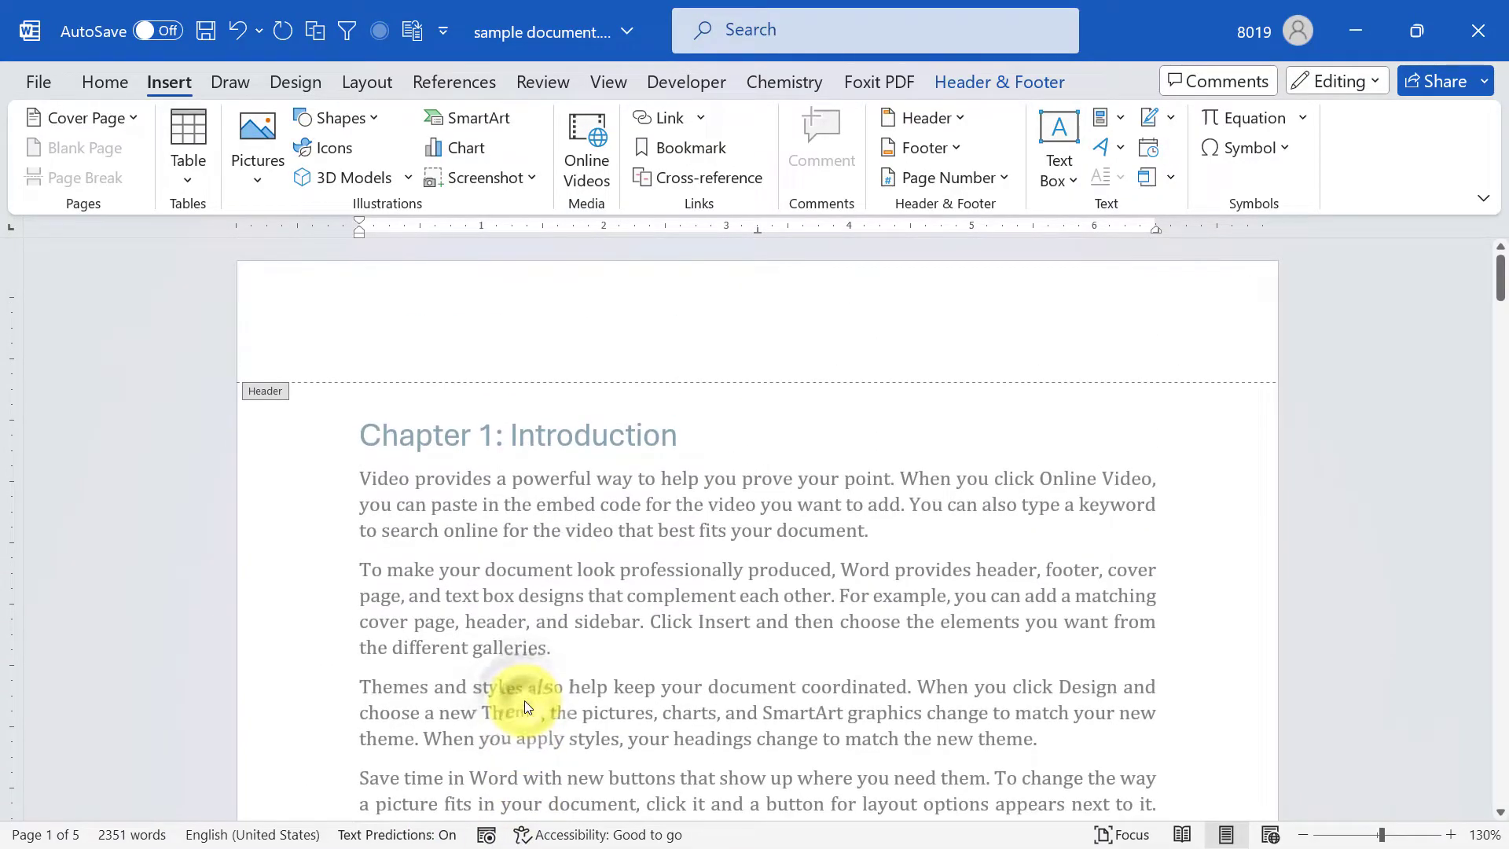
scroll(600, 685, down, 10)
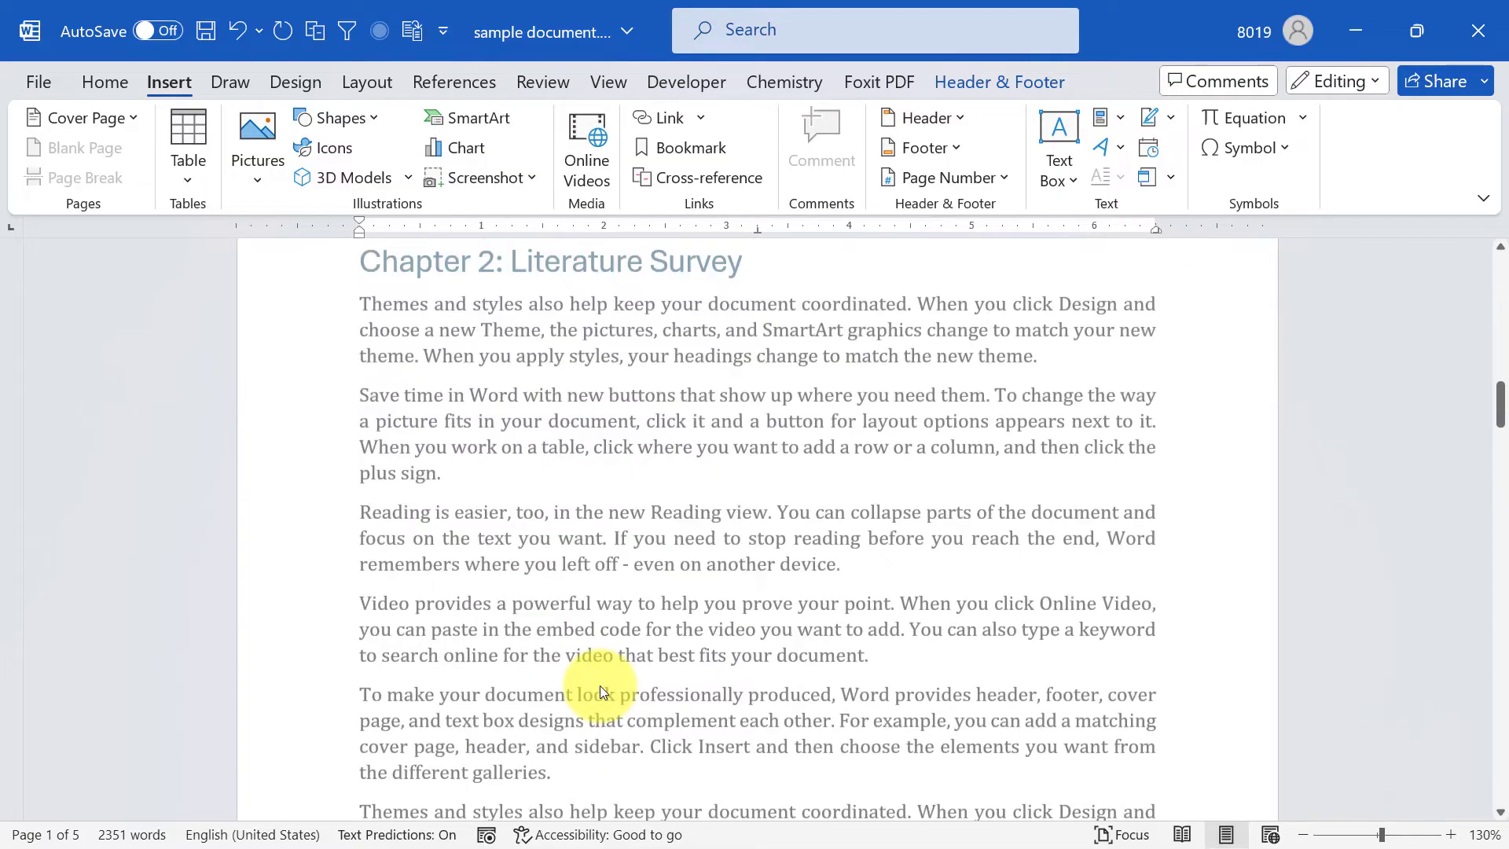
scroll(473, 408, up, 2)
scroll(549, 535, down, 1)
scroll(548, 538, down, 3)
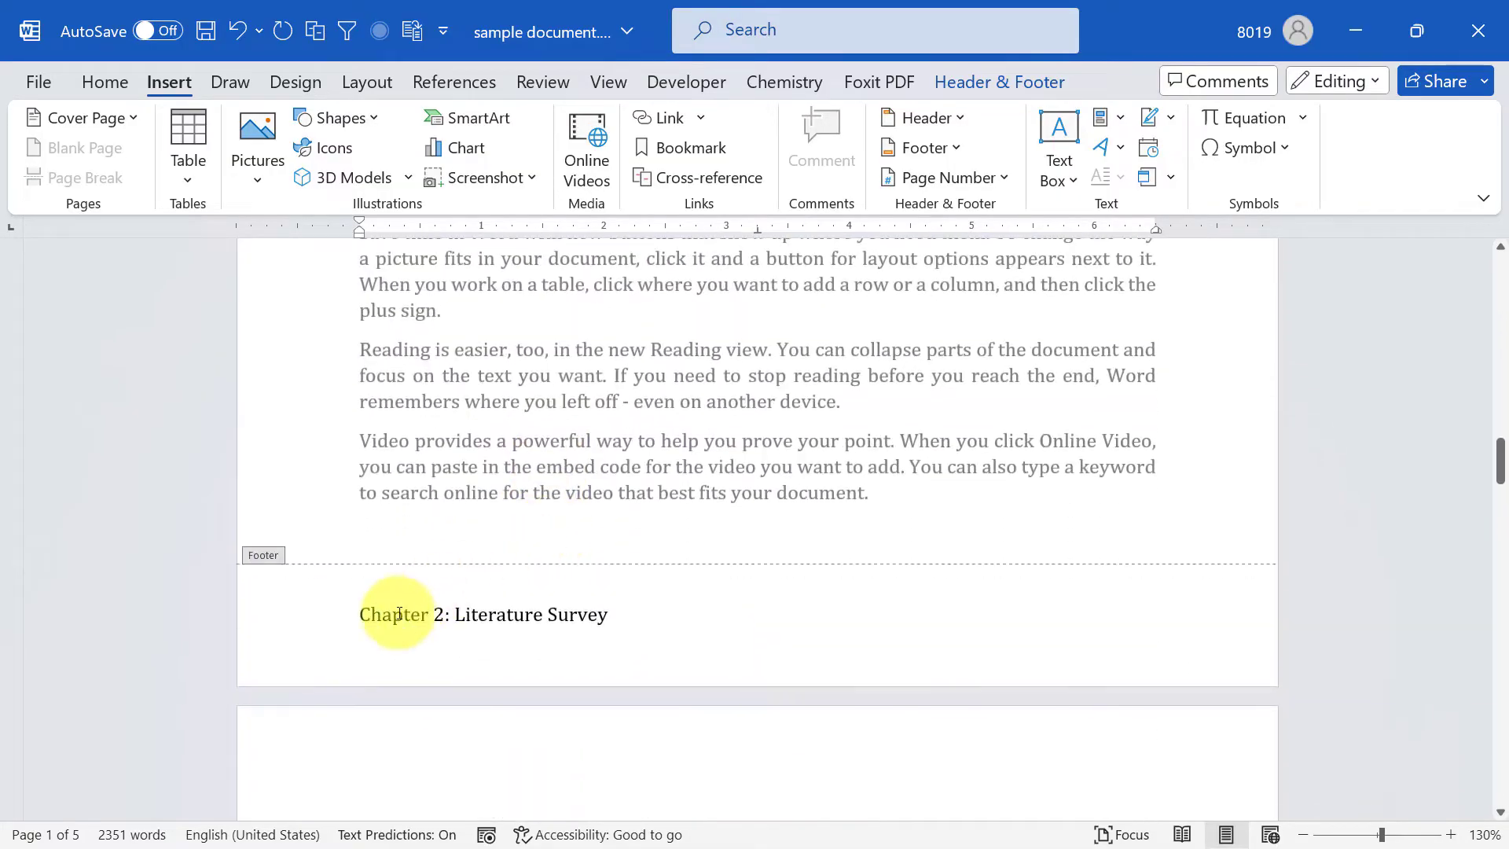
scroll(619, 632, up, 18)
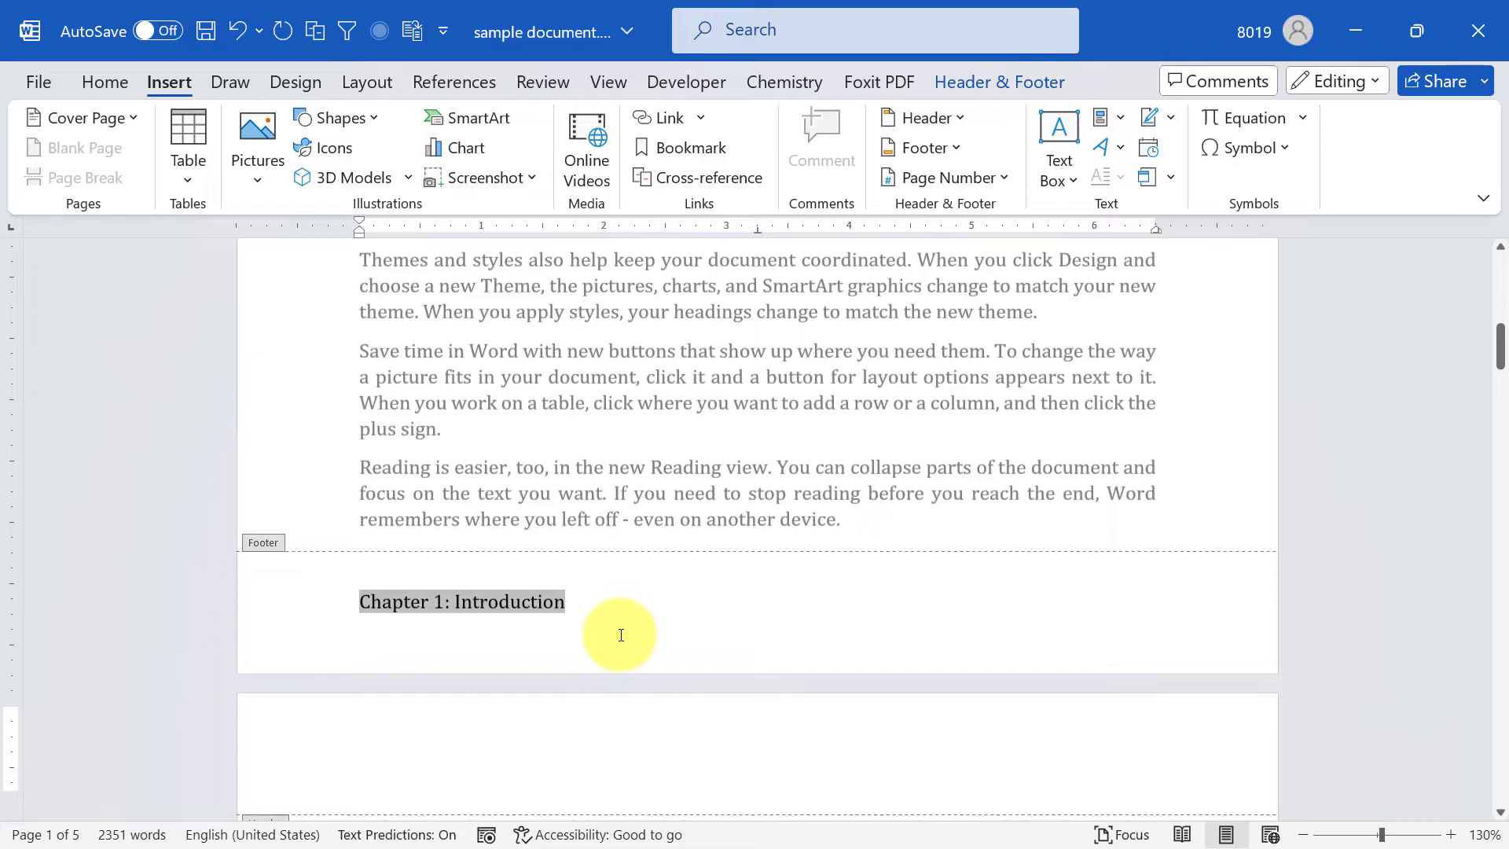
scroll(597, 661, down, 2)
click(575, 719)
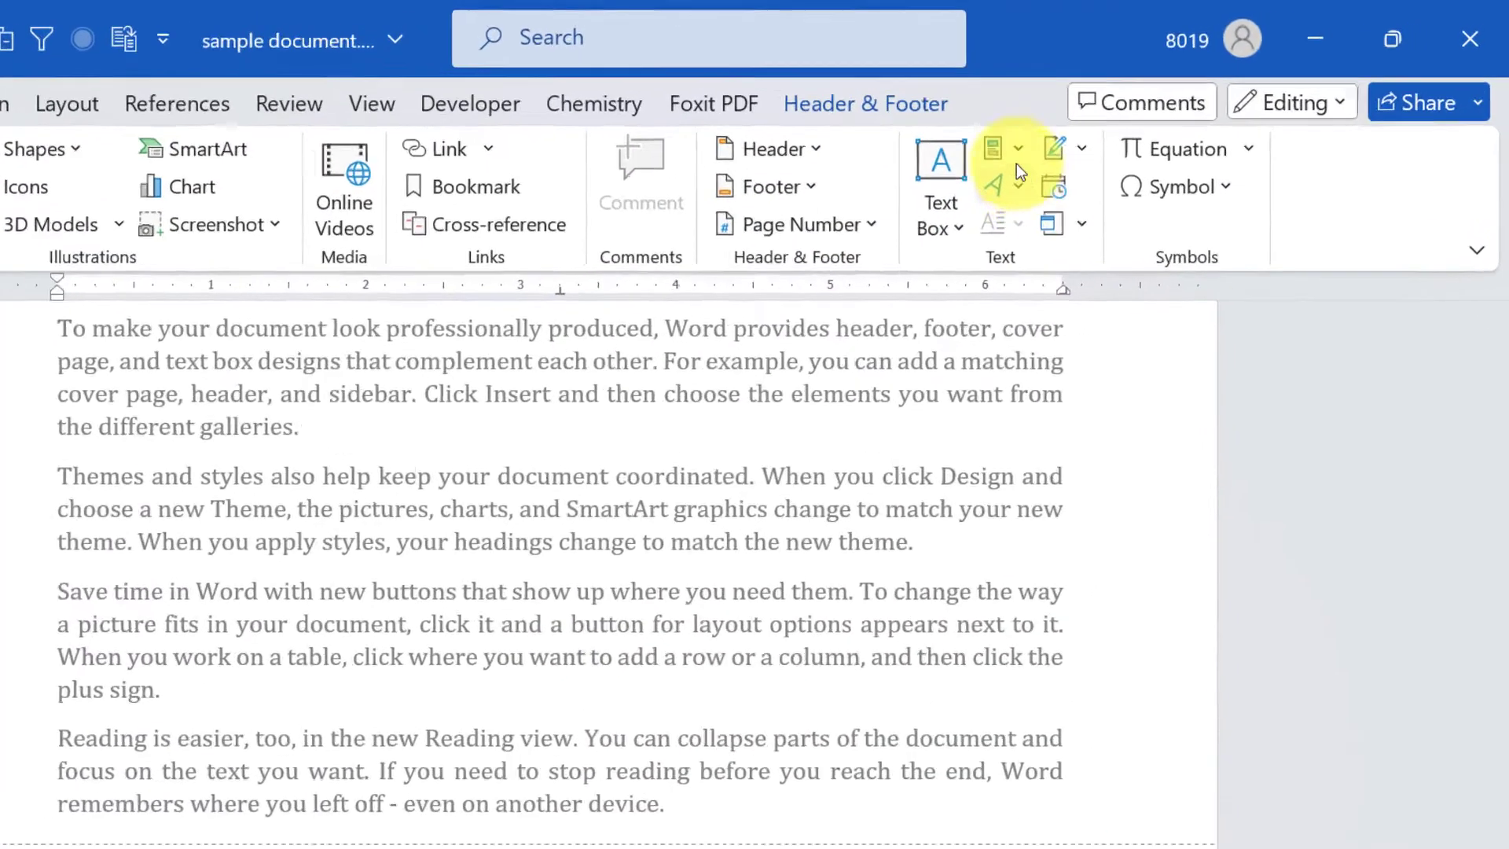
Insert a Page field in 1, 2, 3 format at the footer's right edge
click(1119, 120)
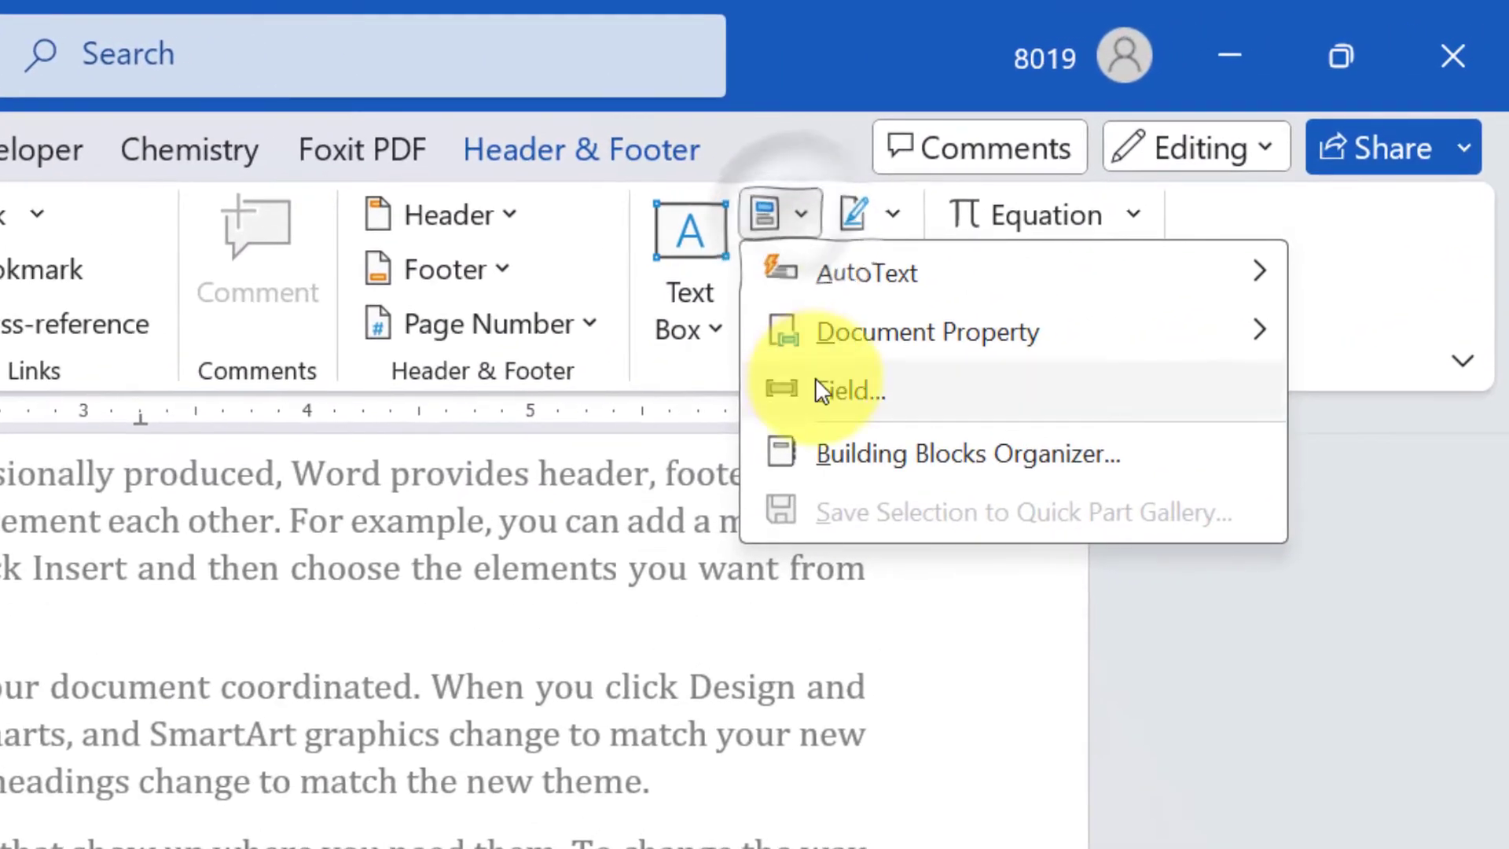
click(814, 385)
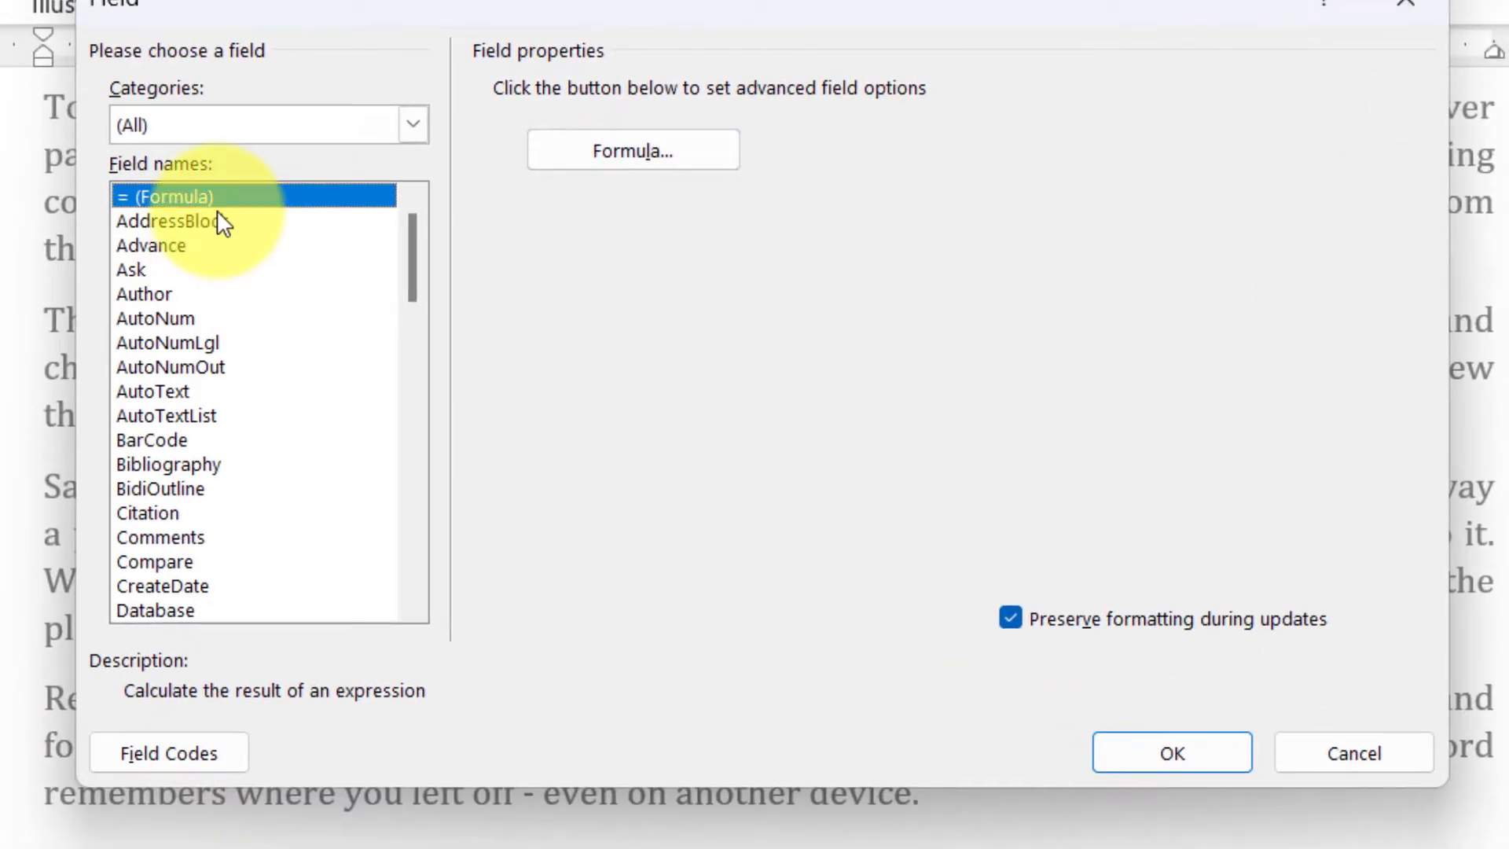
key(p)
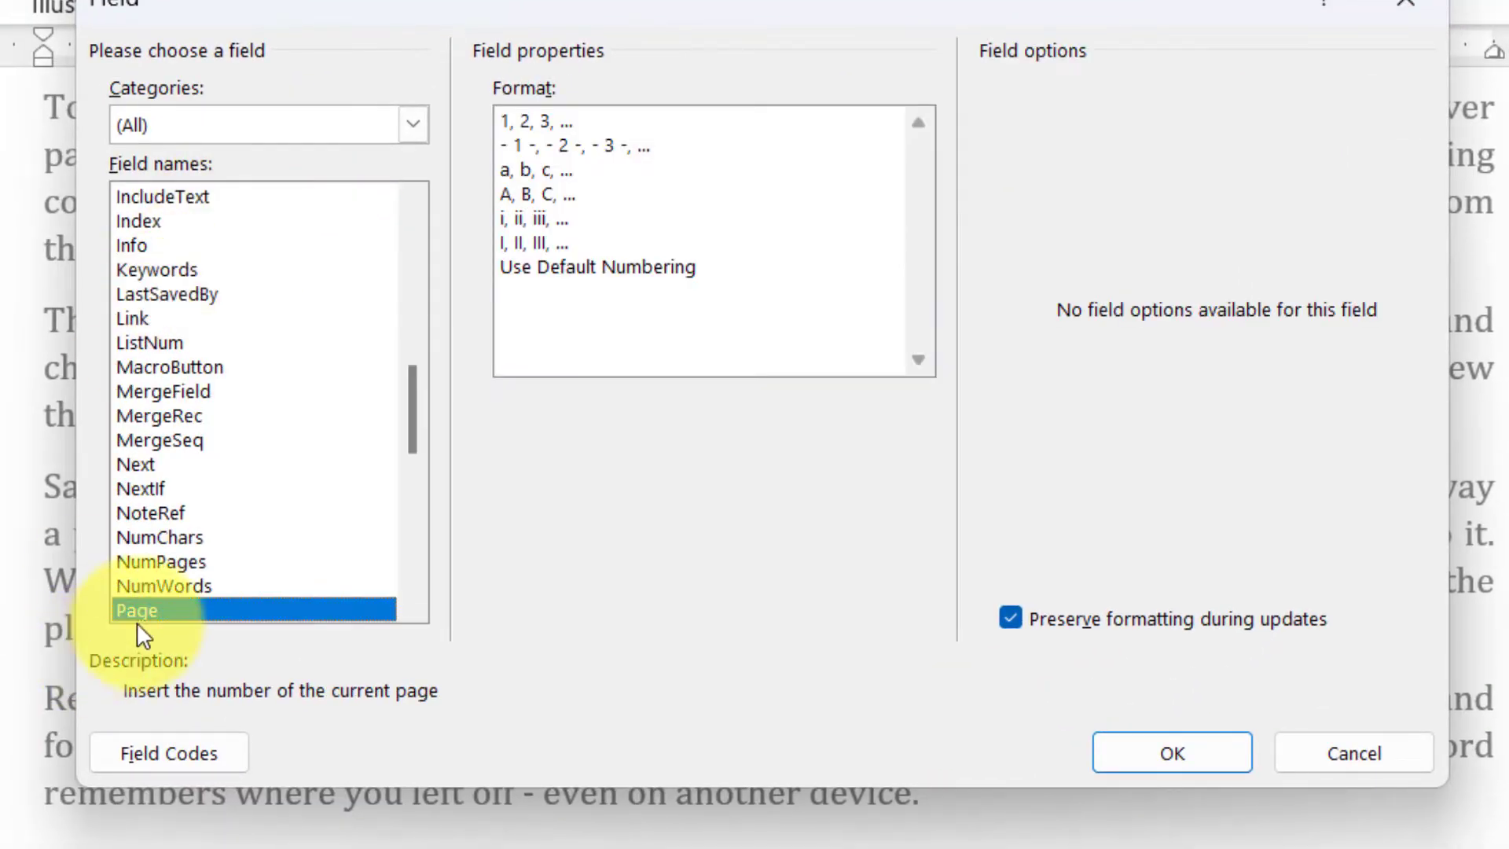
click(572, 145)
click(555, 119)
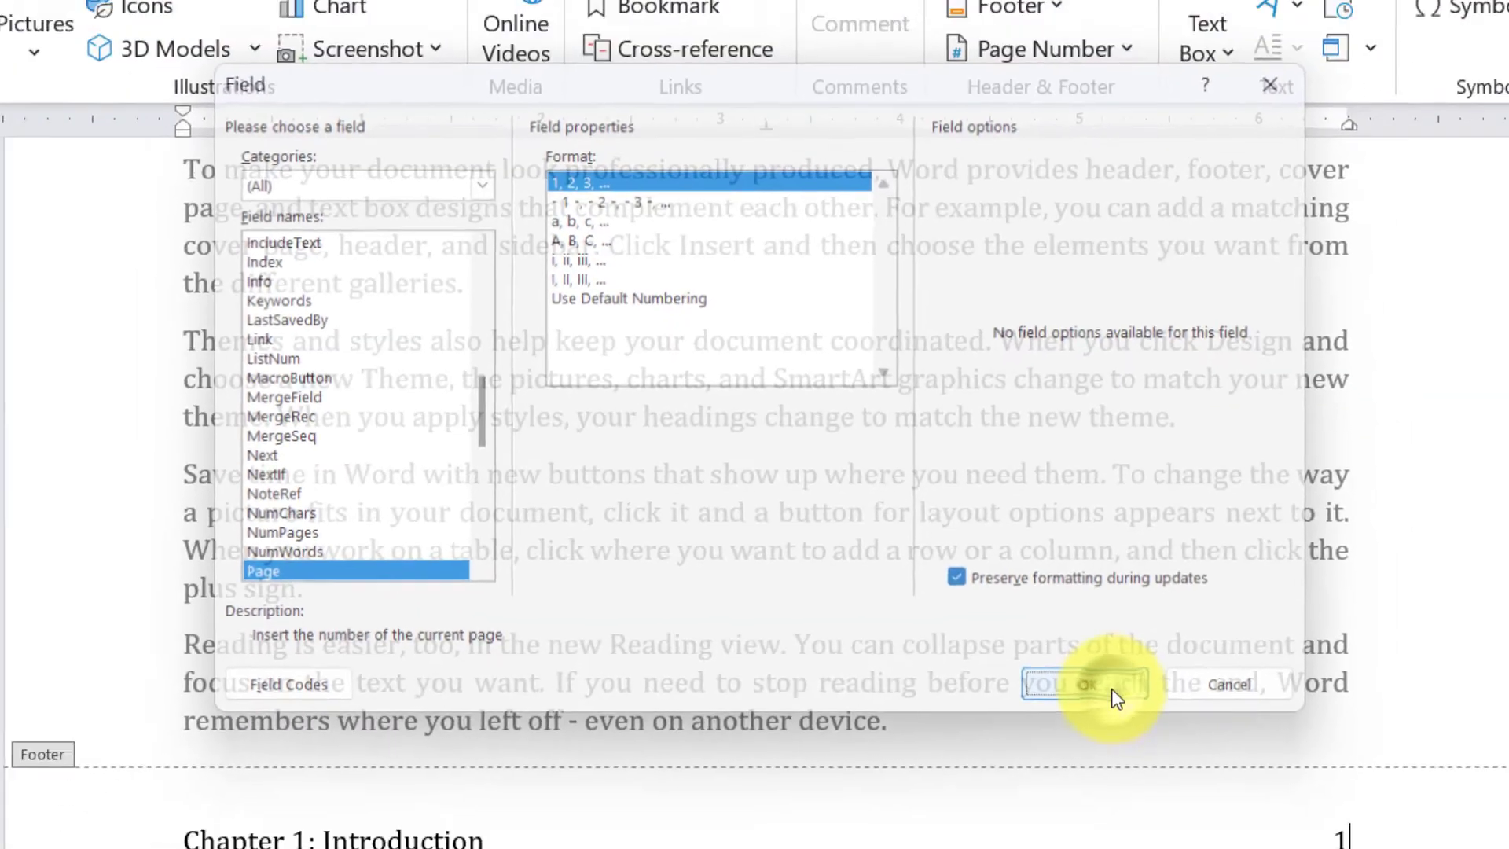
click(1199, 752)
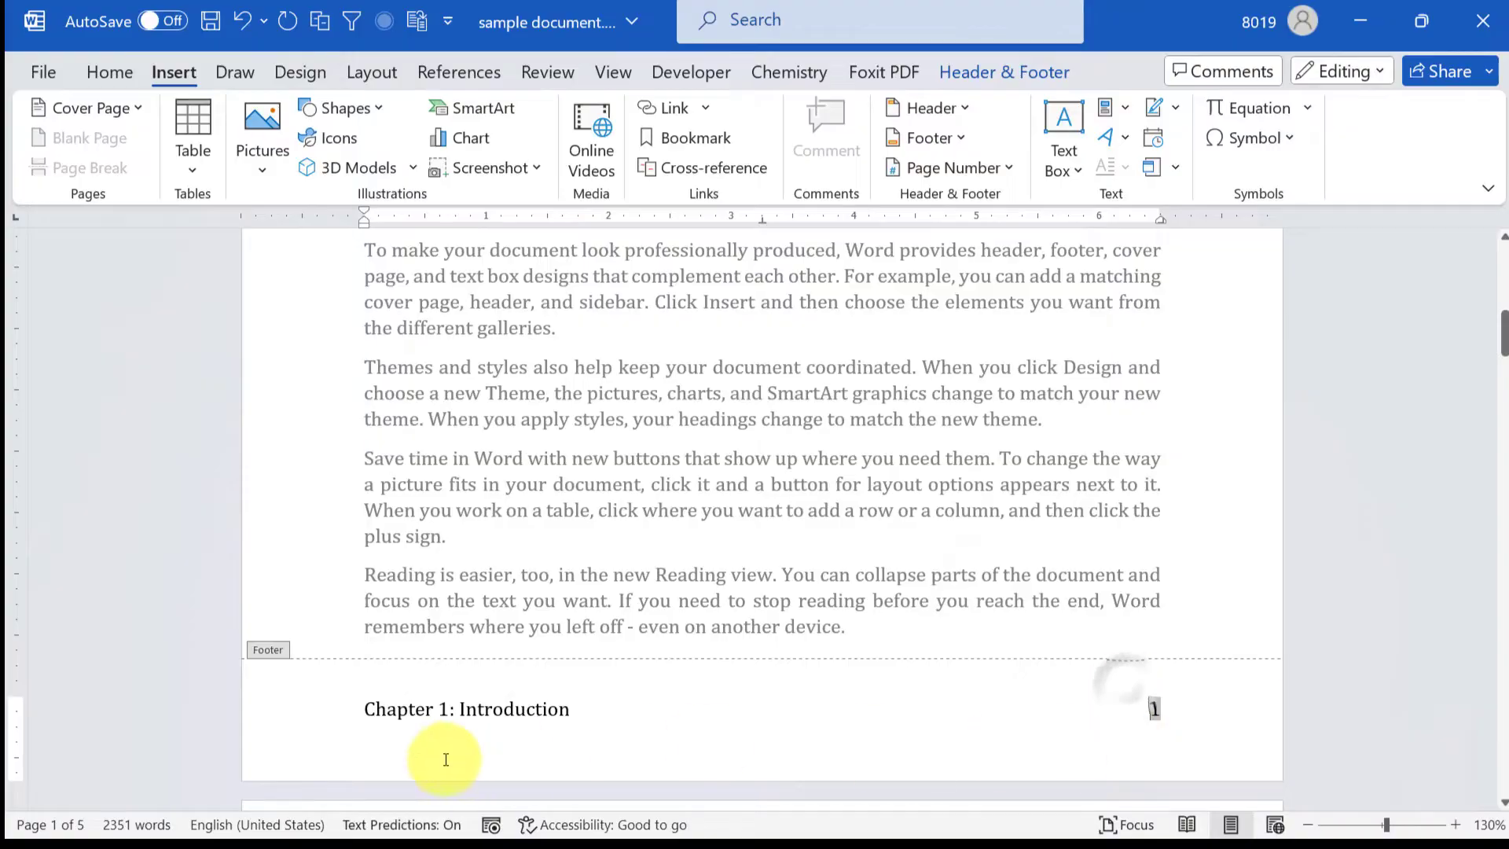
Check the footer's heading and page number fields, then start a new body paragraph in Chapter 1
triple_click(401, 707)
click(1153, 709)
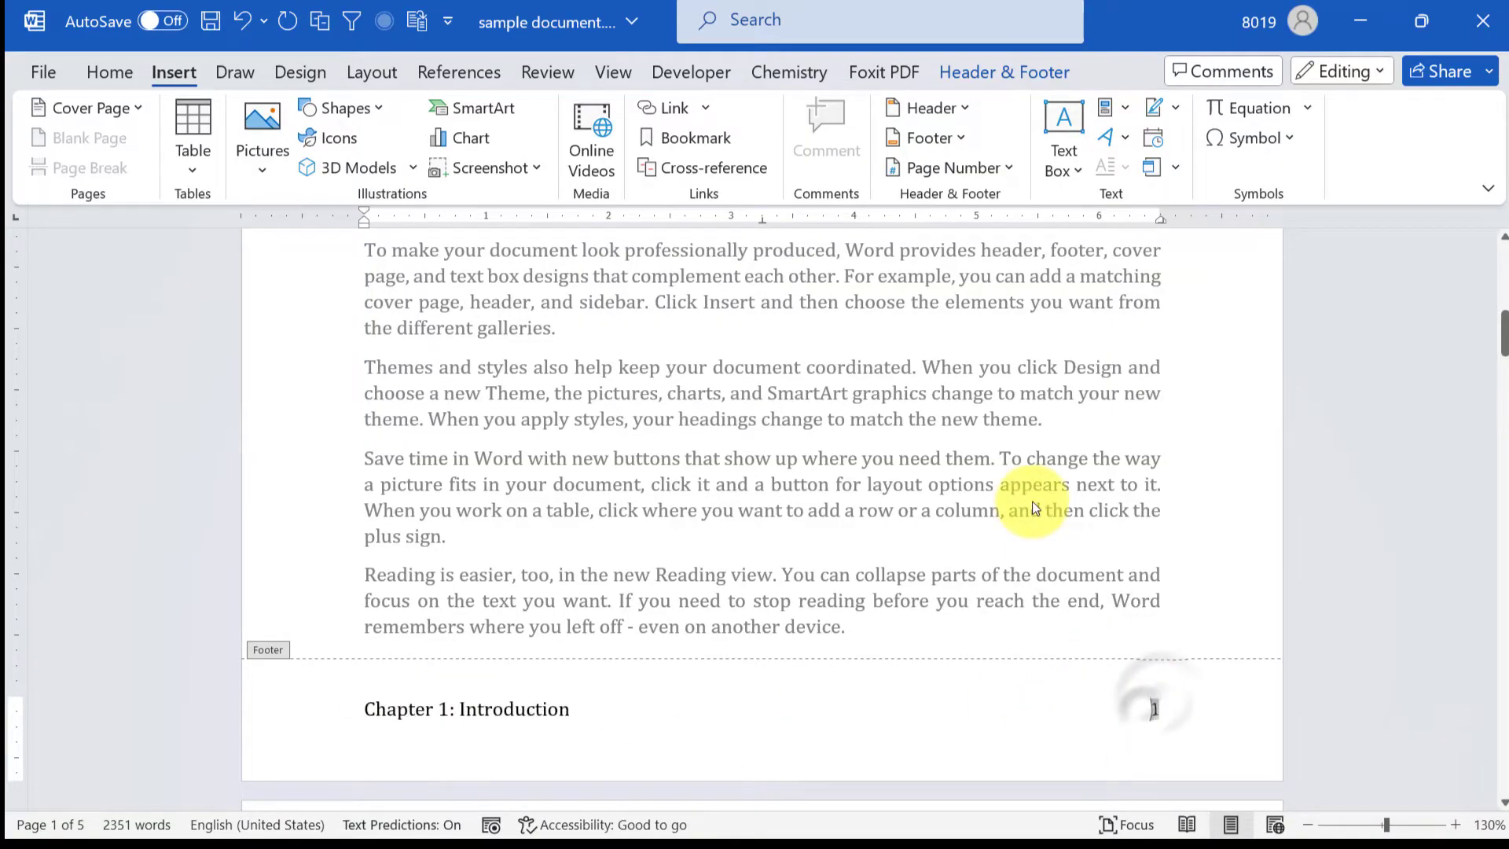
scroll(1031, 502, down, 10)
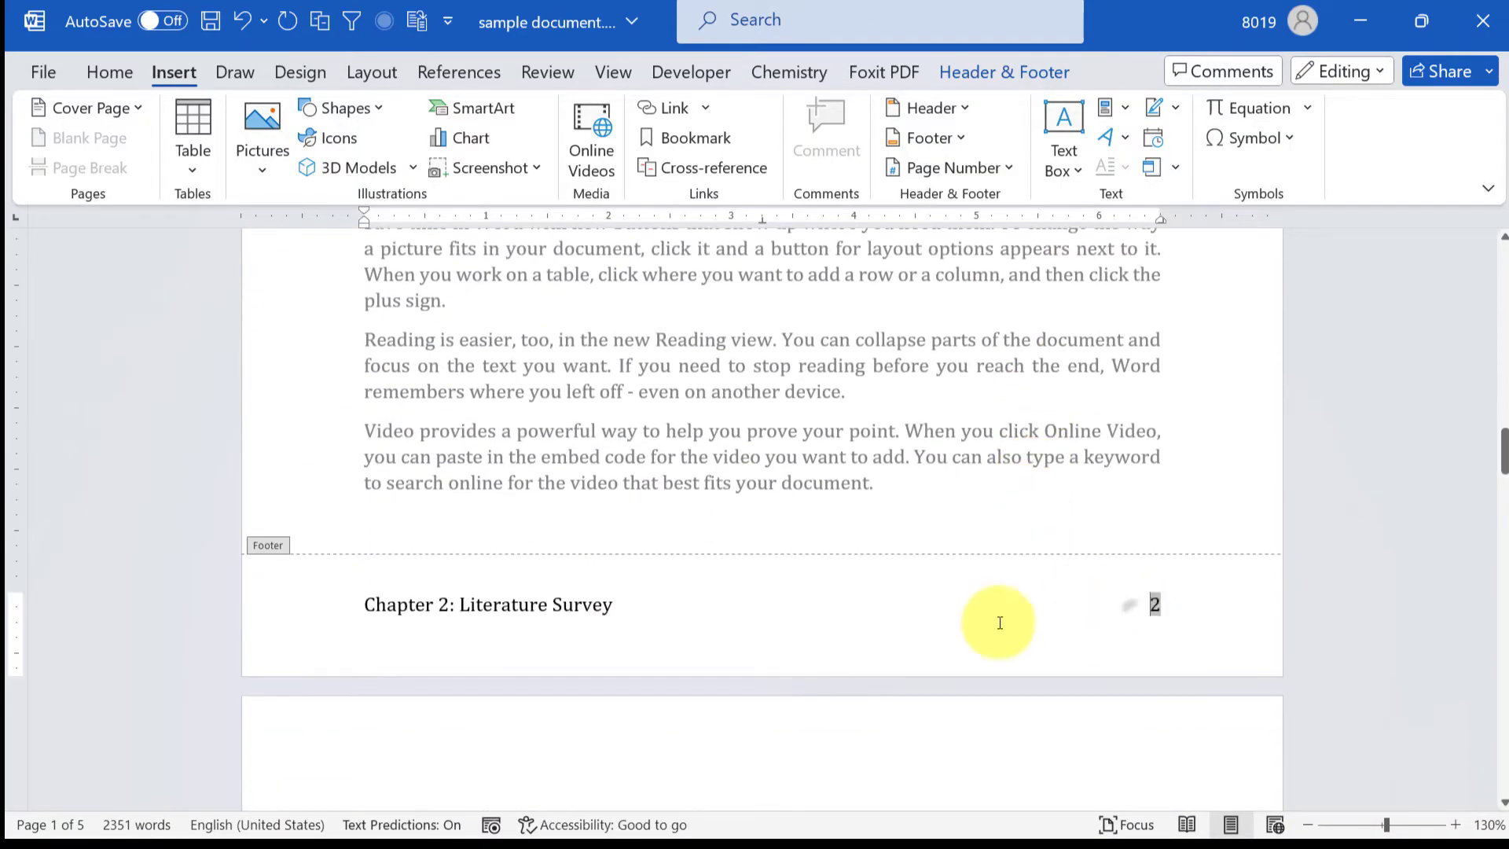
scroll(690, 467, up, 3)
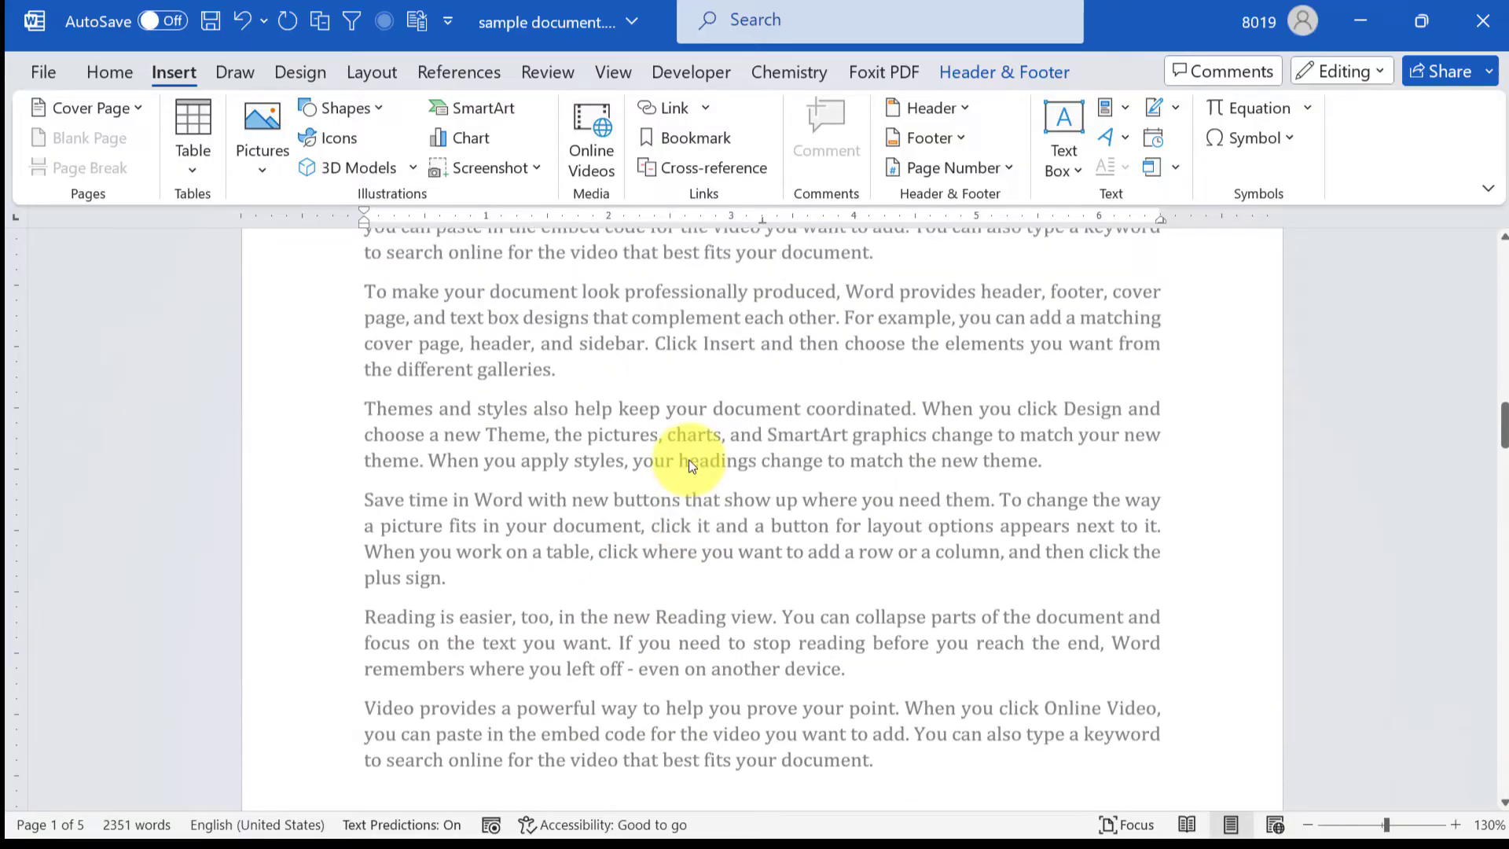
scroll(688, 464, up, 3)
double_click(639, 504)
scroll(640, 504, up, 4)
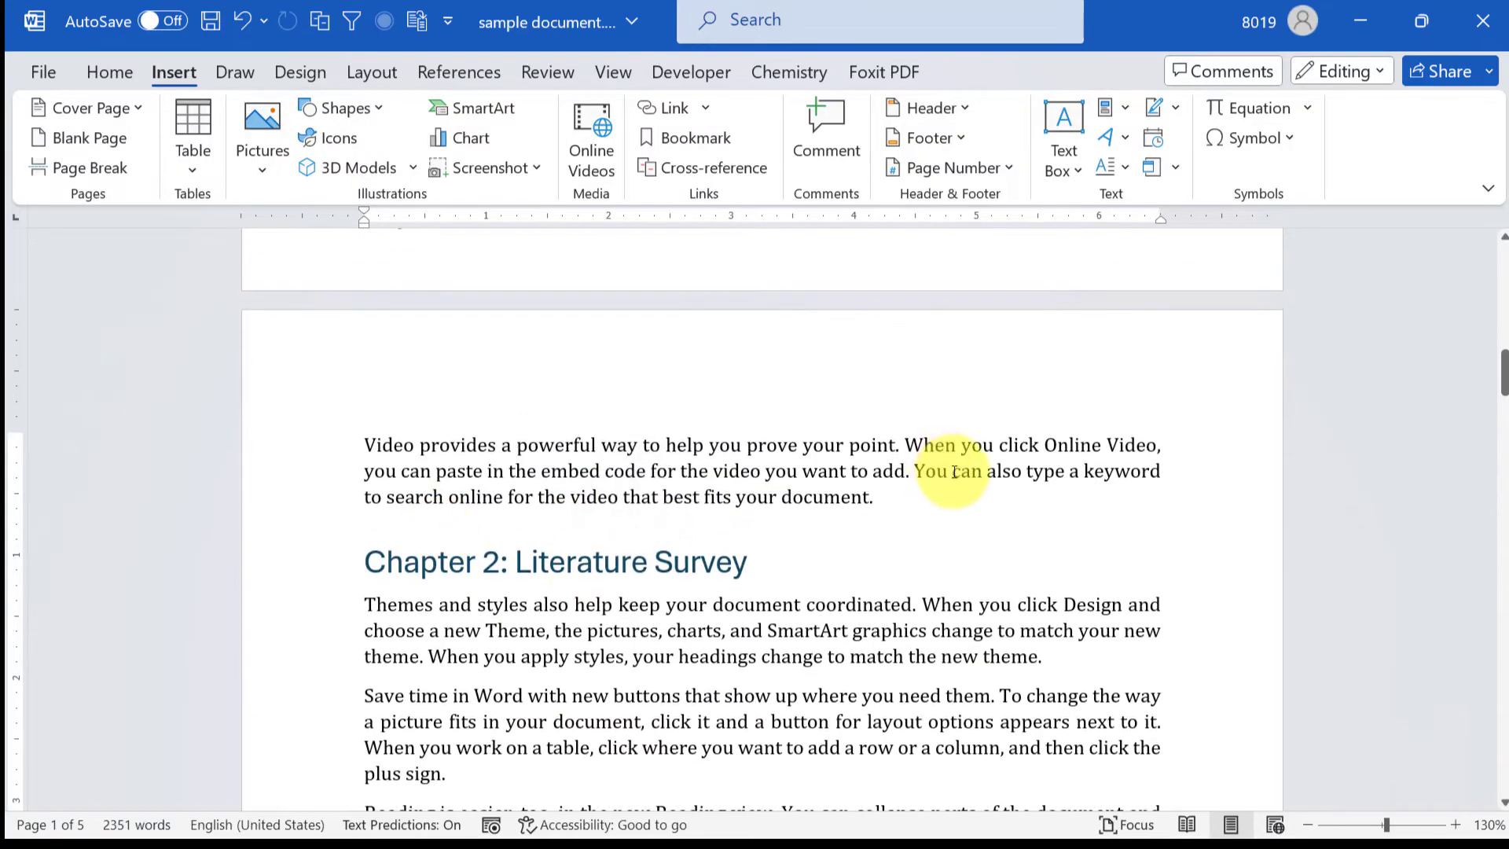
click(934, 501)
key(Return)
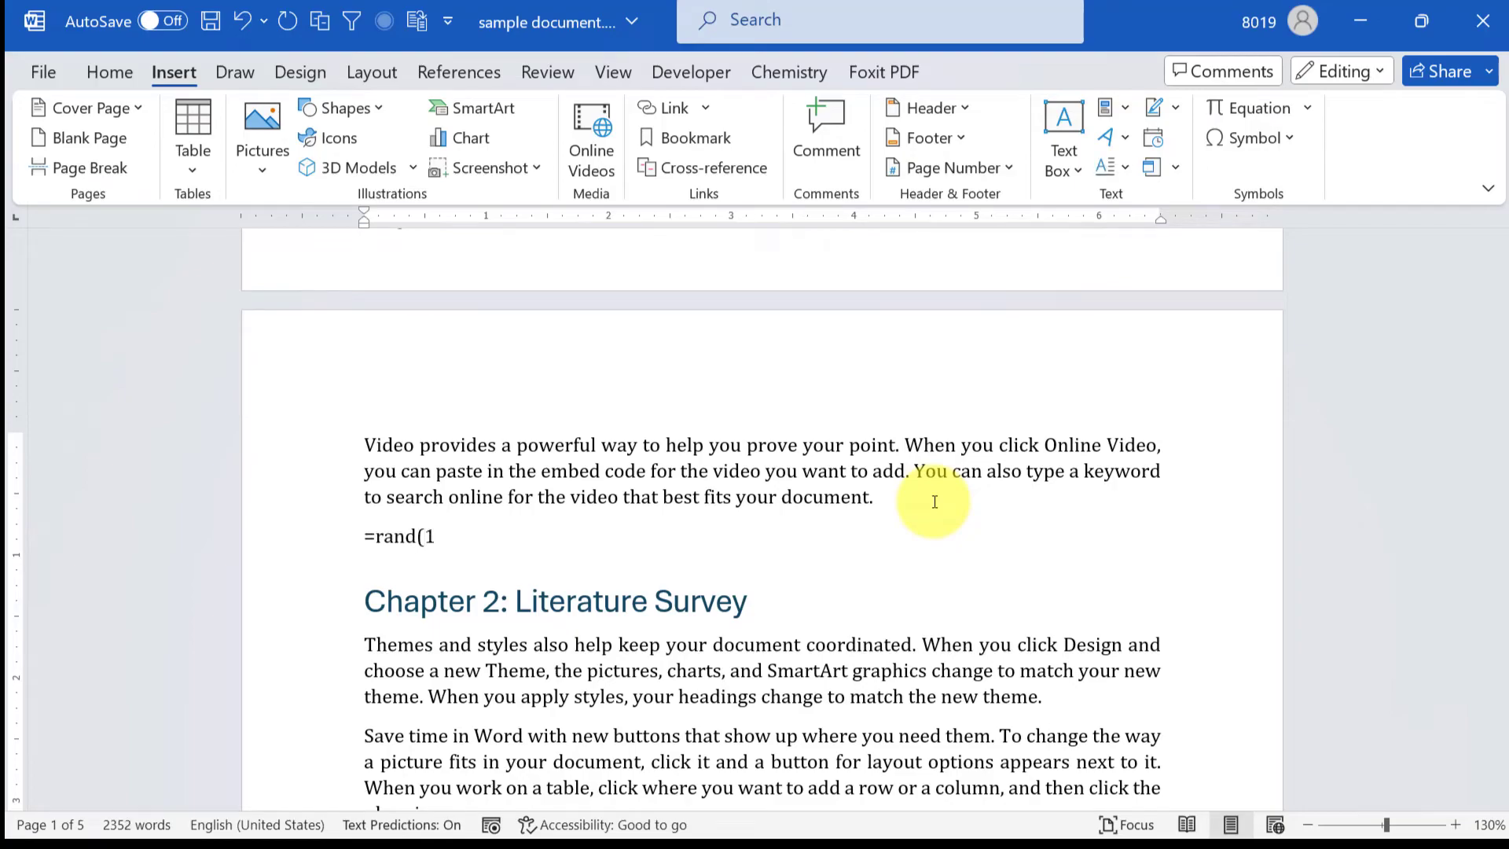
Generate ten =rand(10) sample paragraphs in Chapter 1, undoing and regenerating them once
scroll(1011, 539, down, 4)
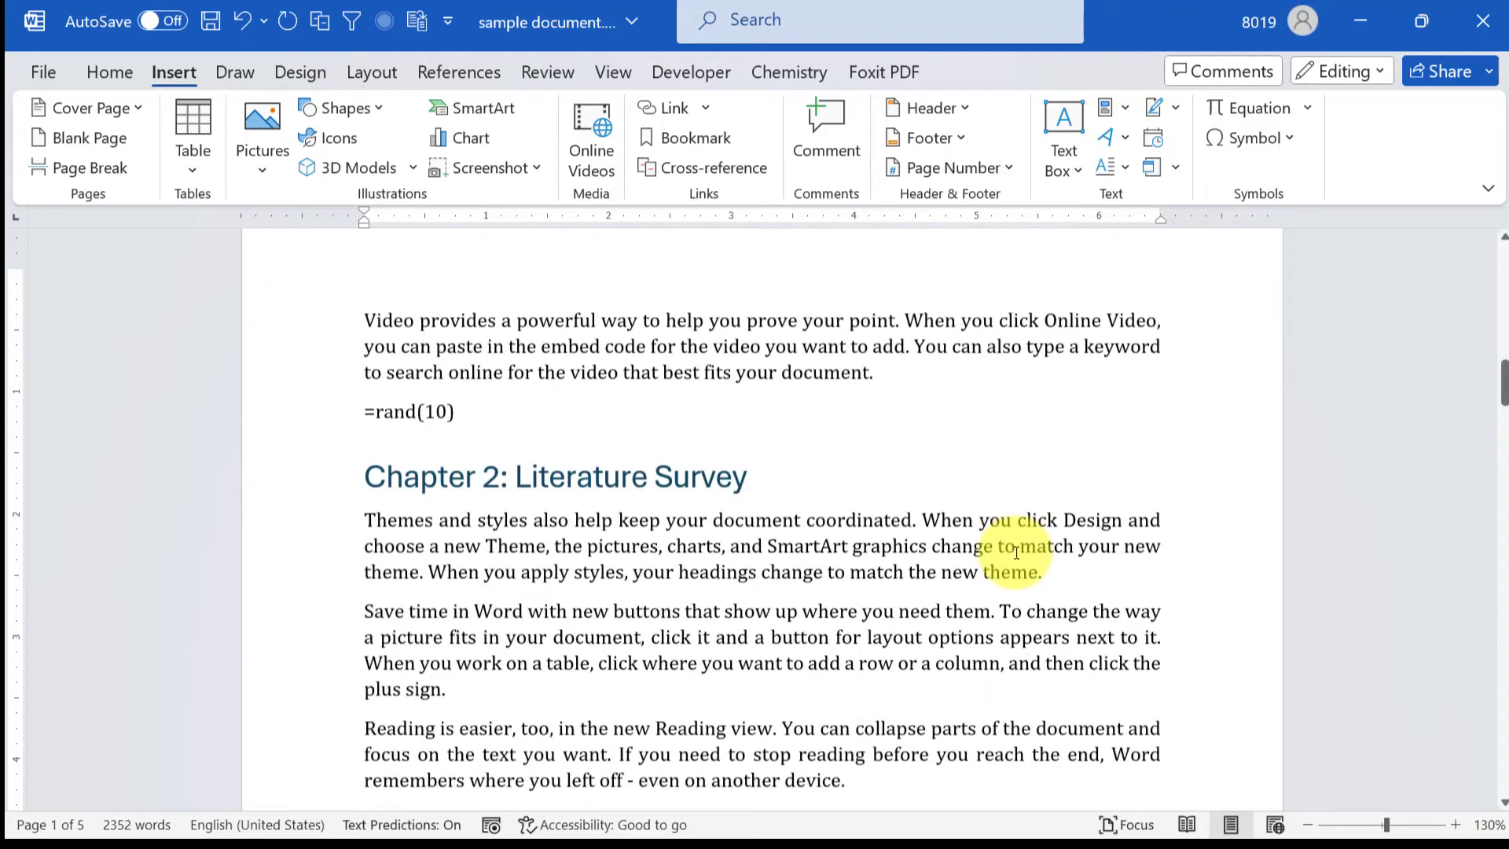
key(Return)
scroll(1022, 605, down, 5)
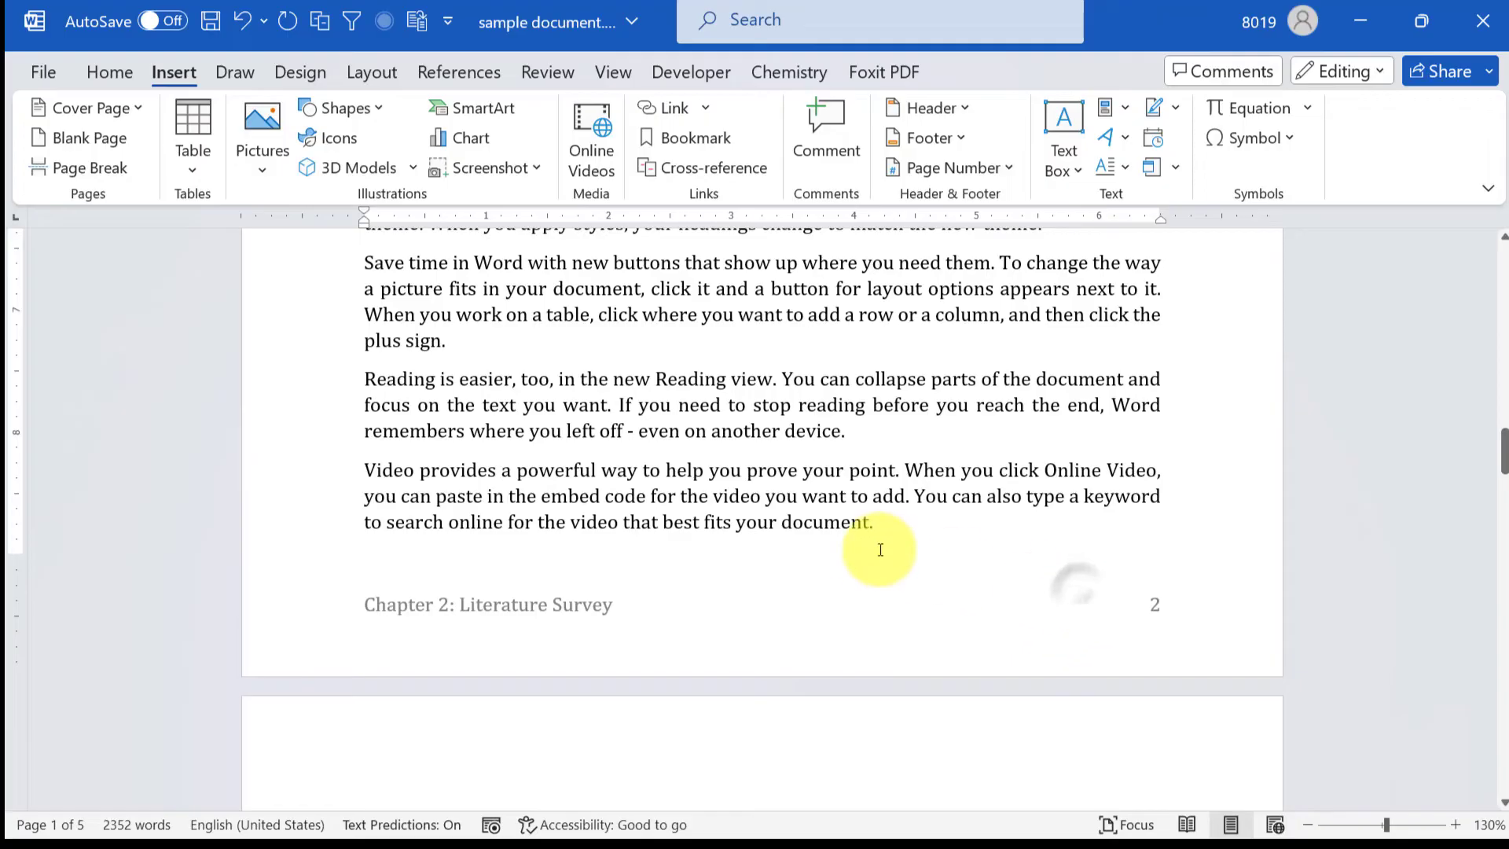
scroll(836, 539, down, 3)
key(ctrl+z)
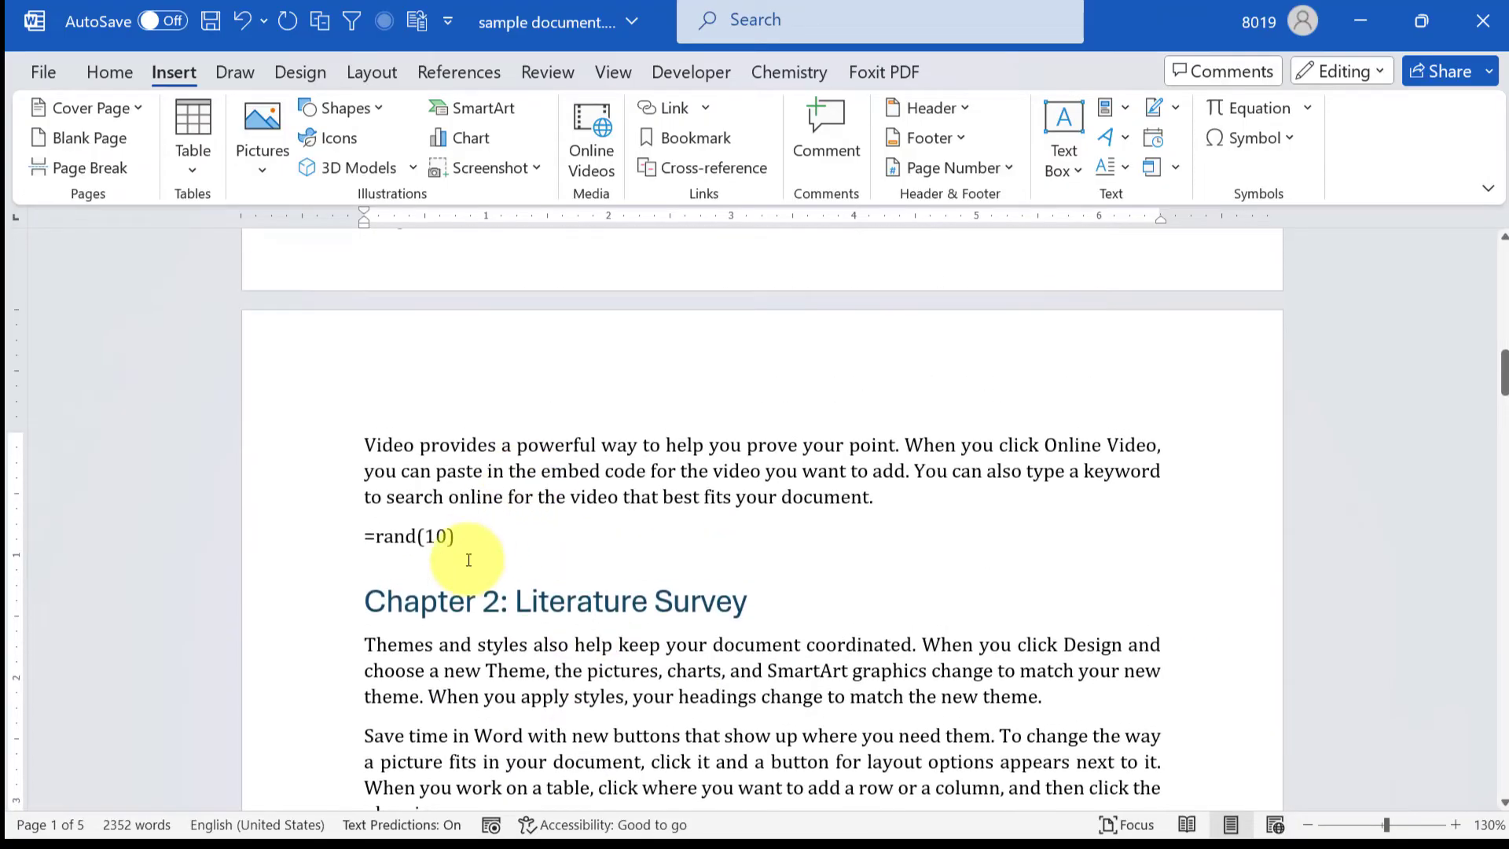
scroll(468, 559, down, 8)
scroll(459, 542, up, 5)
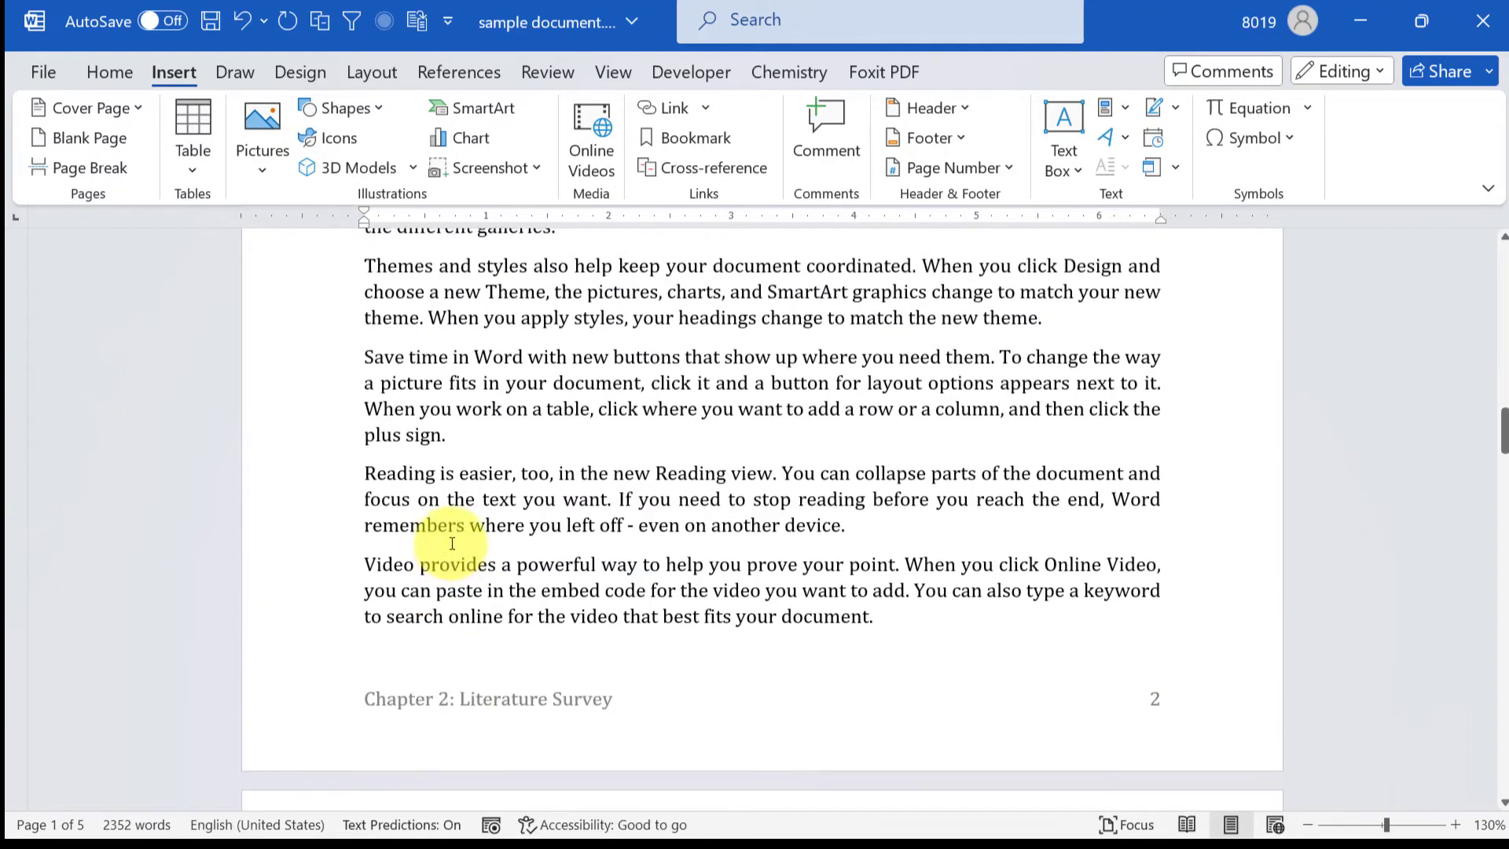
scroll(454, 532, up, 2)
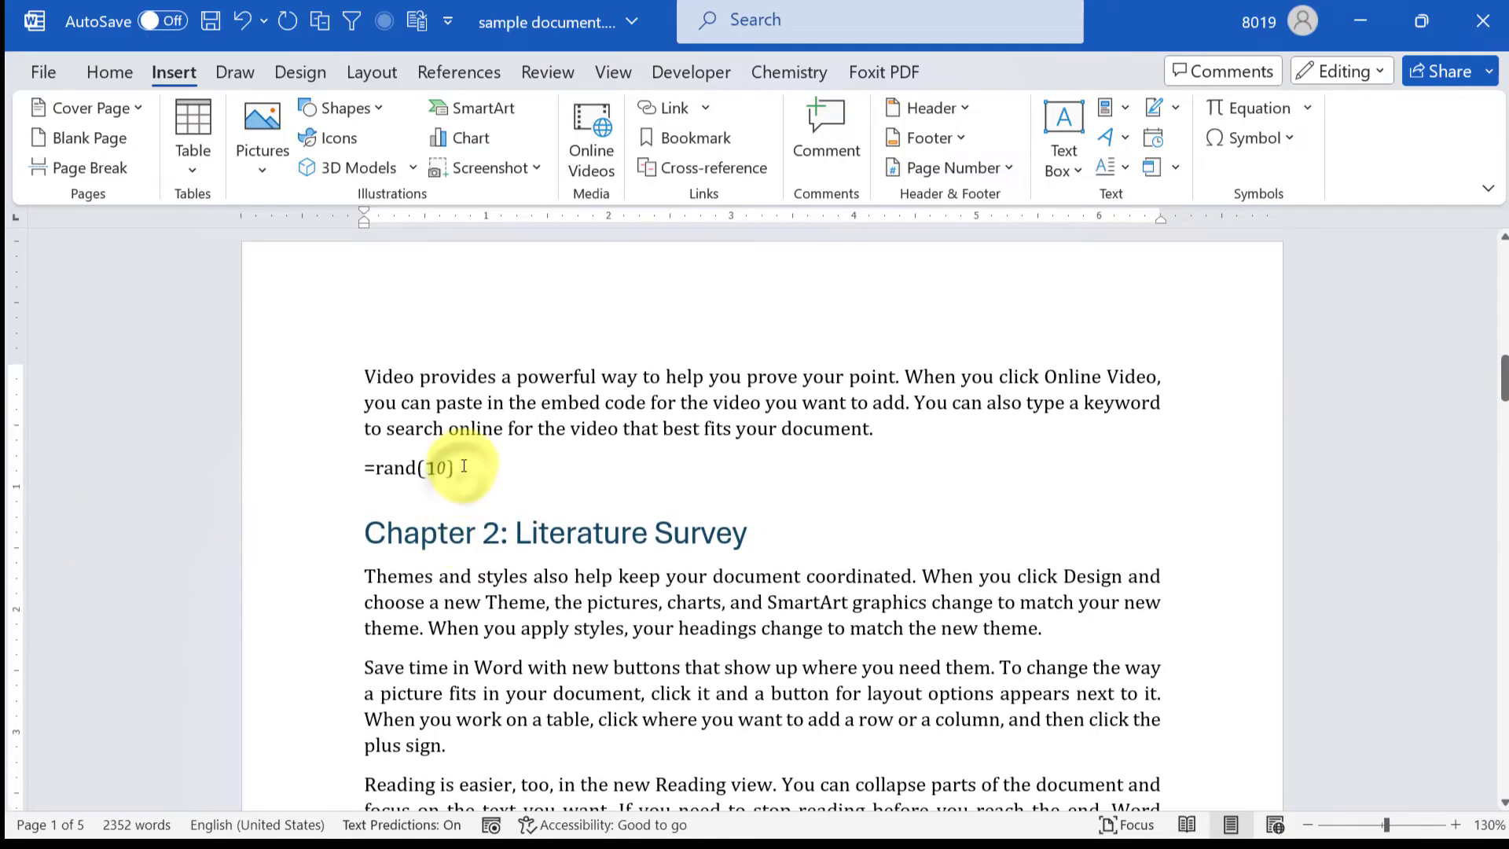
key(Return)
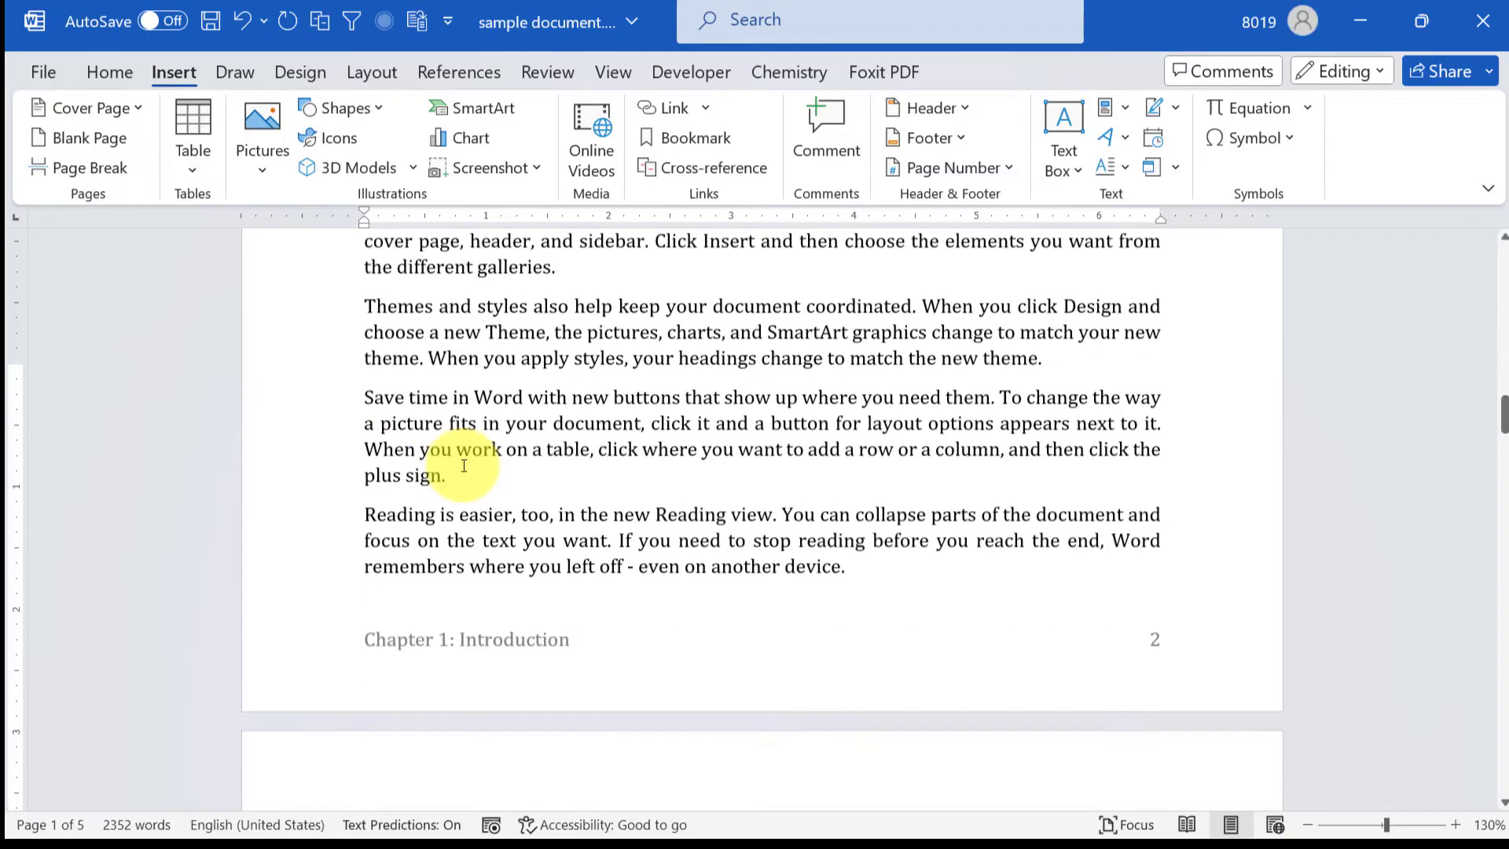
scroll(421, 471, down, 1)
scroll(303, 432, up, 4)
scroll(612, 626, up, 4)
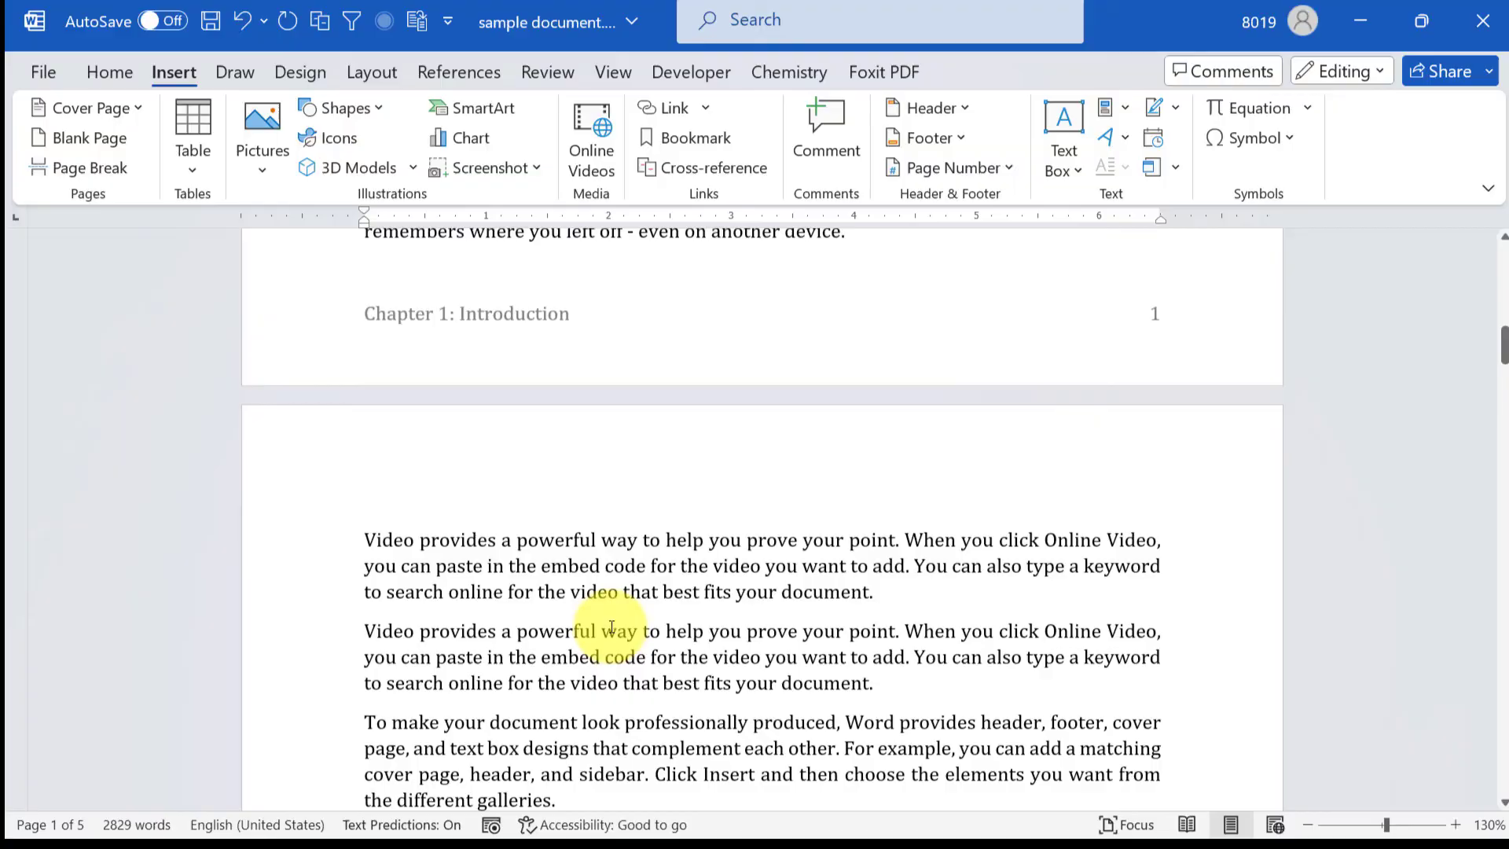
scroll(606, 630, down, 8)
Delete the empty line above the Chapter 2 heading so it starts on page 3
click(470, 544)
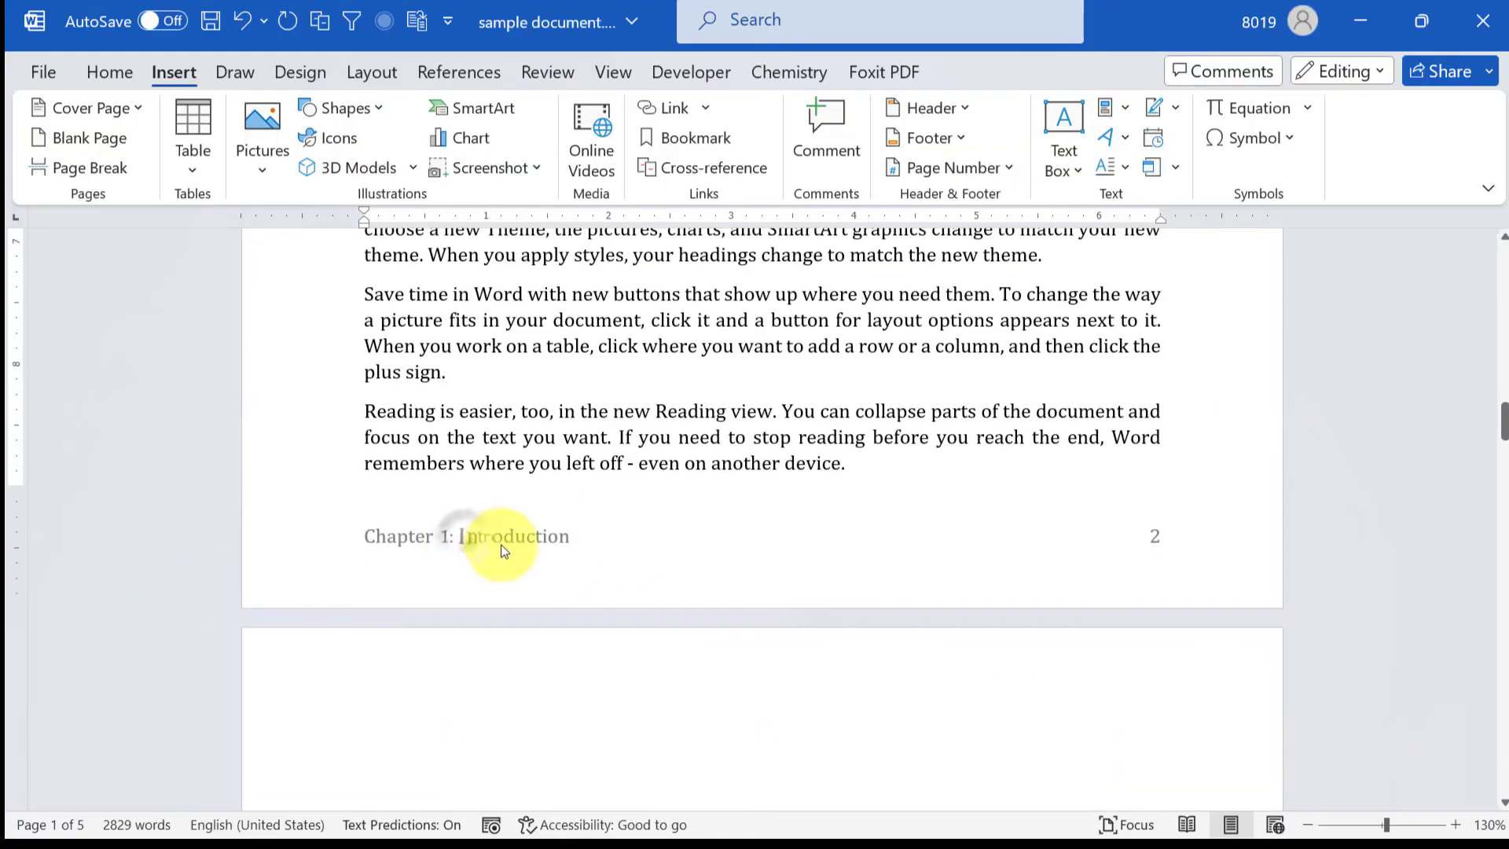
scroll(464, 589, down, 4)
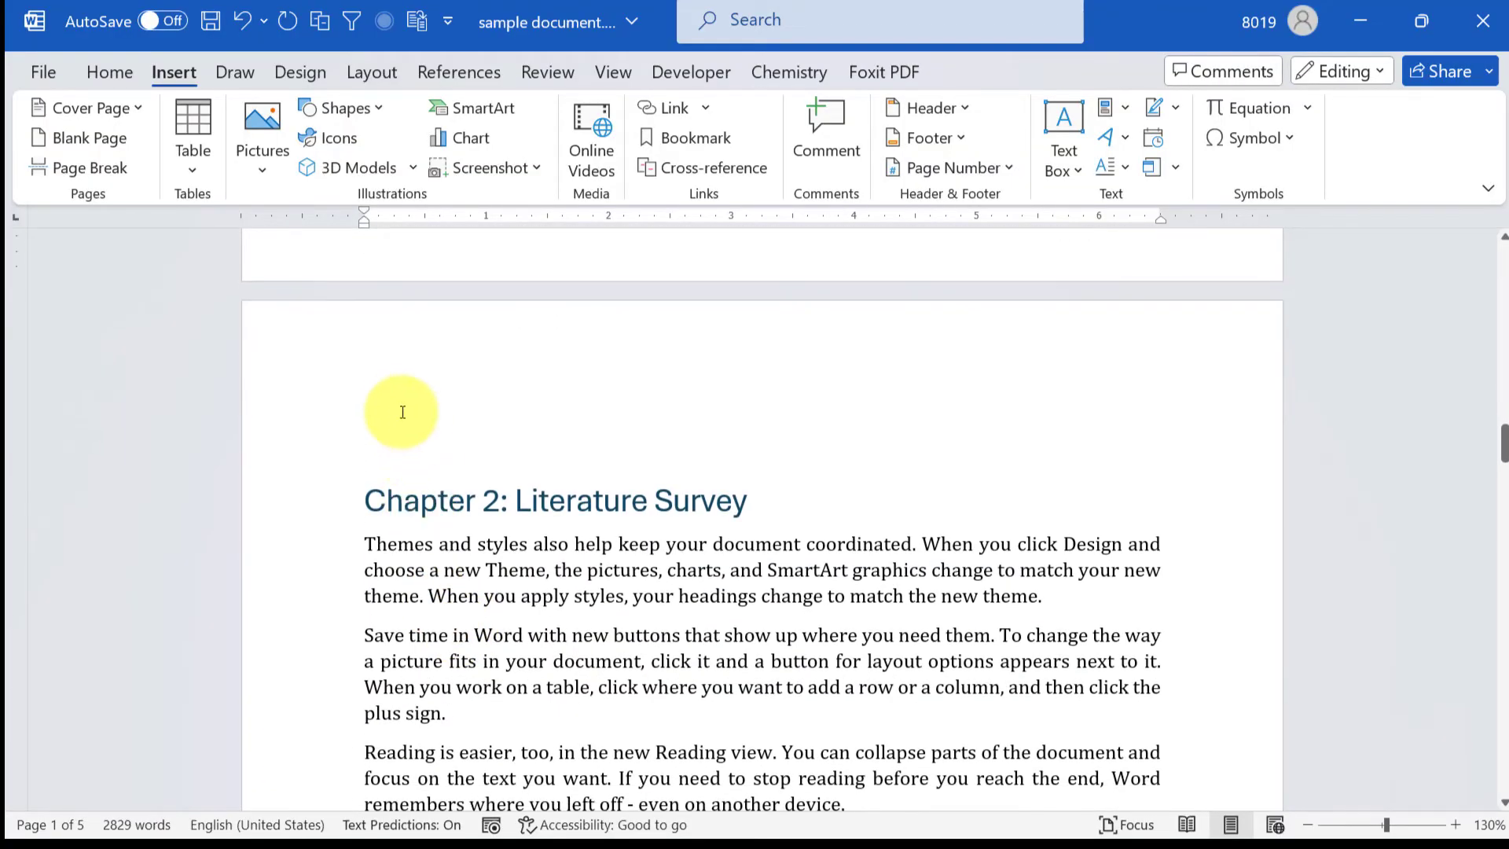
click(397, 404)
key(Delete)
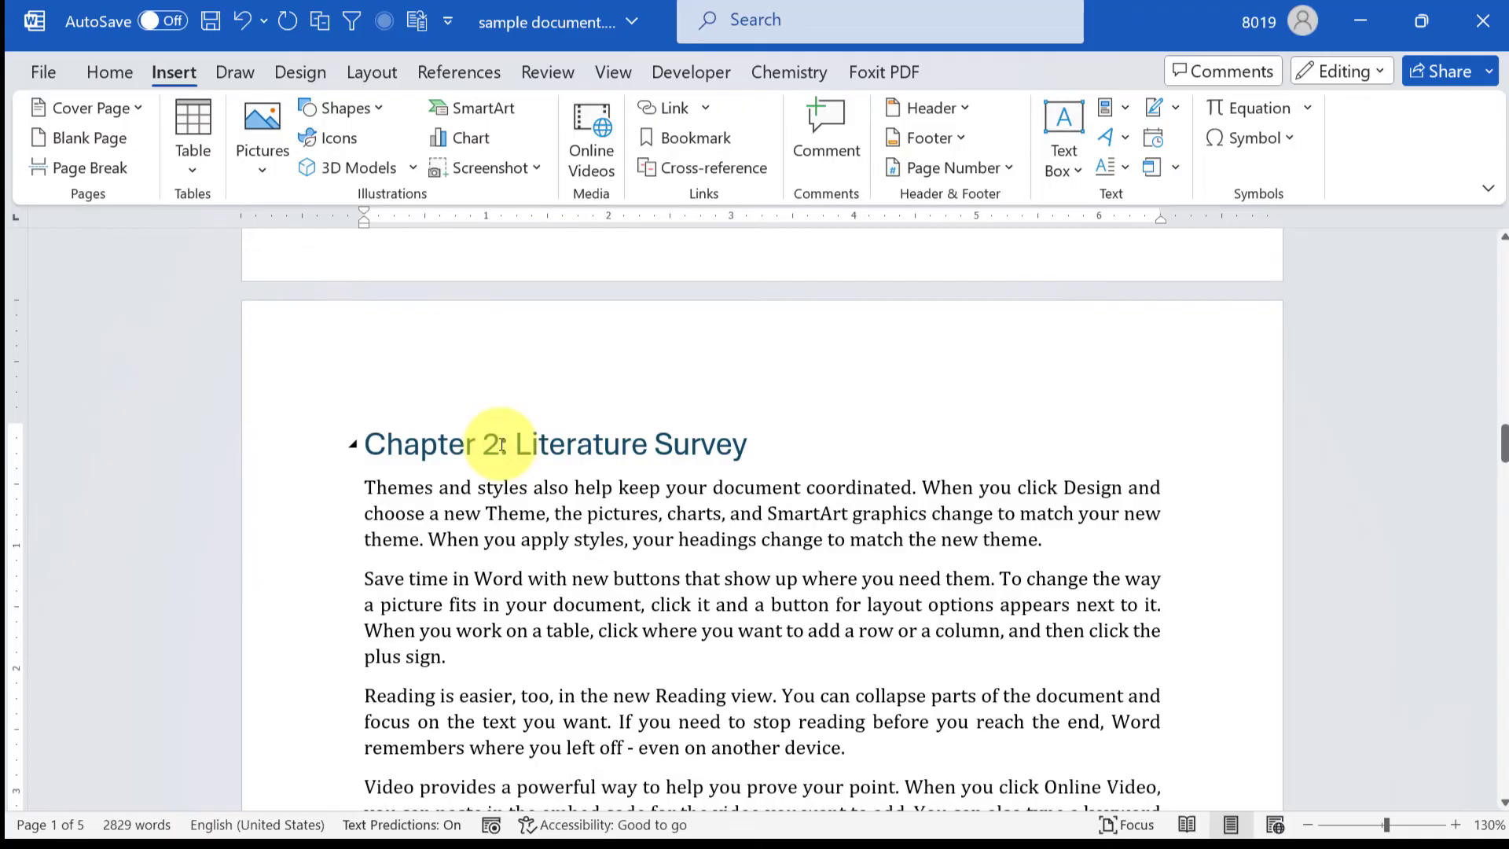
scroll(511, 464, up, 20)
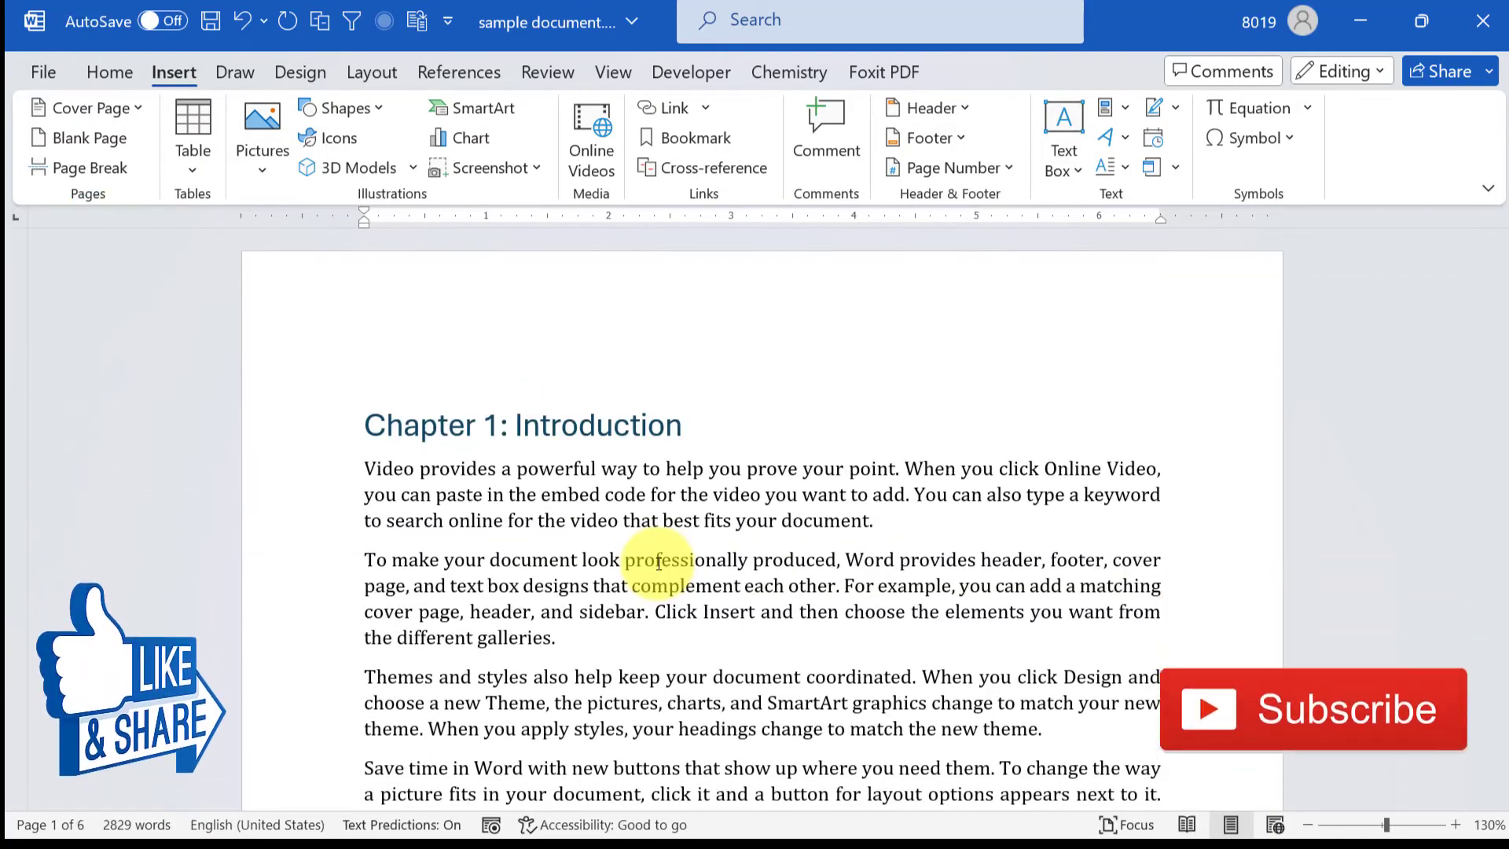